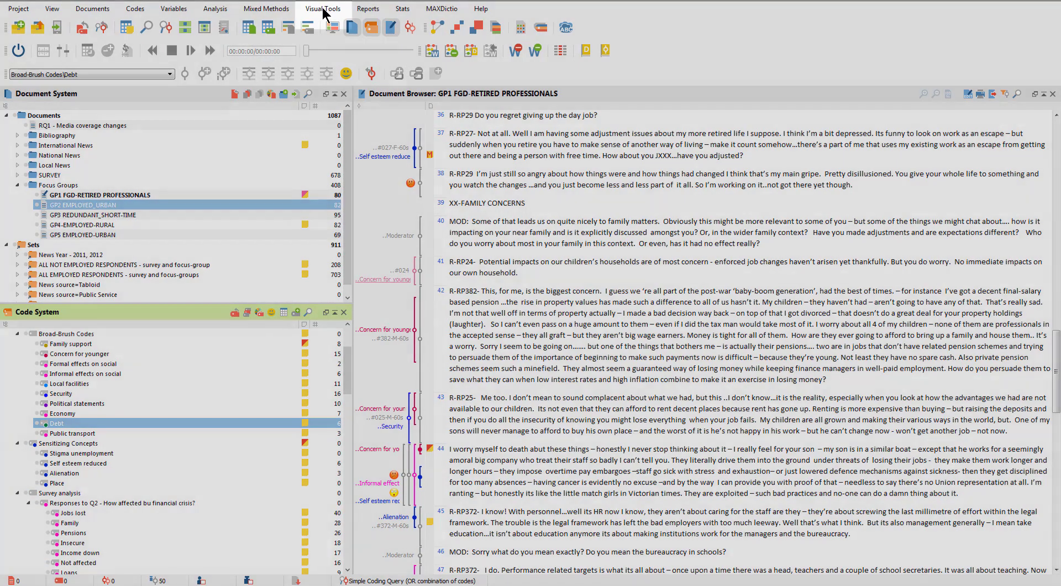
Start a new blank MAXMaps map, then shrink and move its window to keep the Document and Code System visible
click(323, 8)
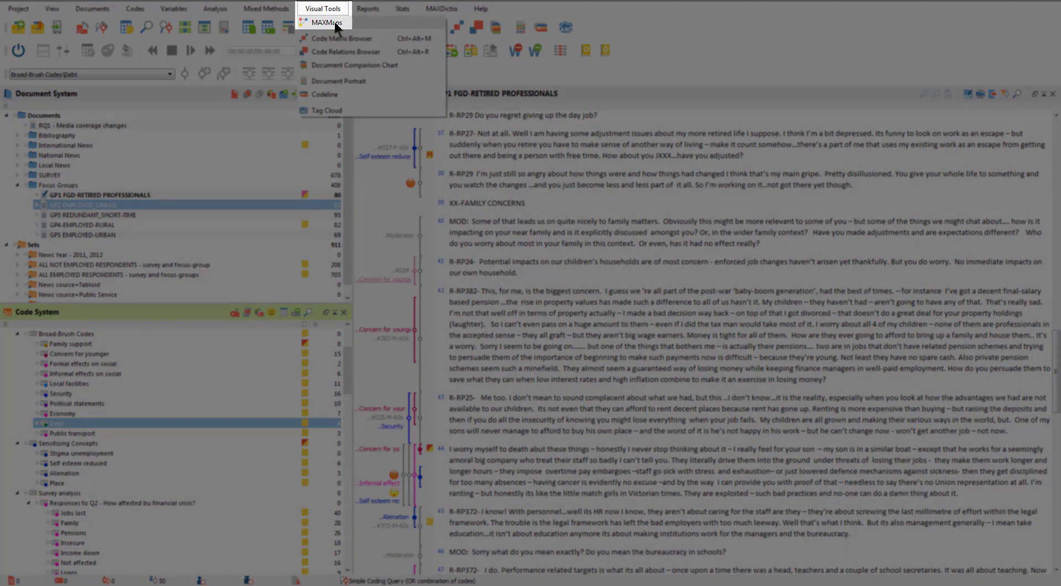
key(Escape)
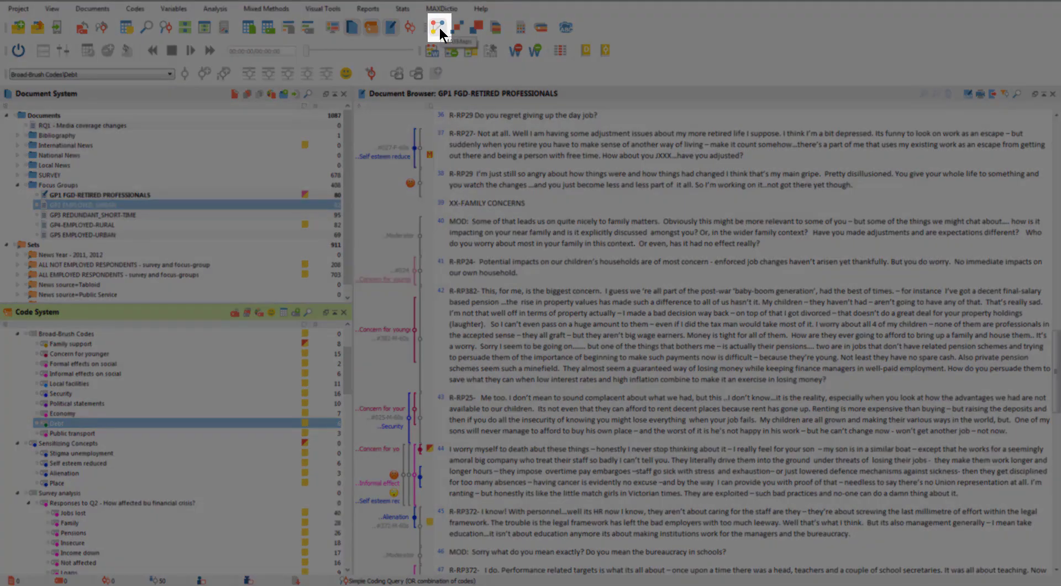
click(439, 28)
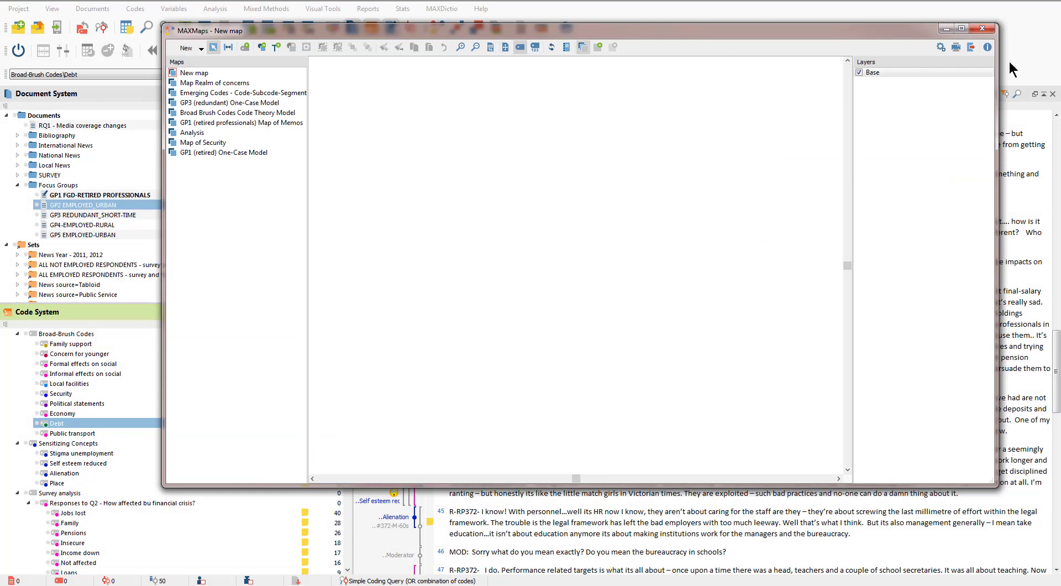
drag(998, 22, 865, 82)
drag(737, 93, 860, 64)
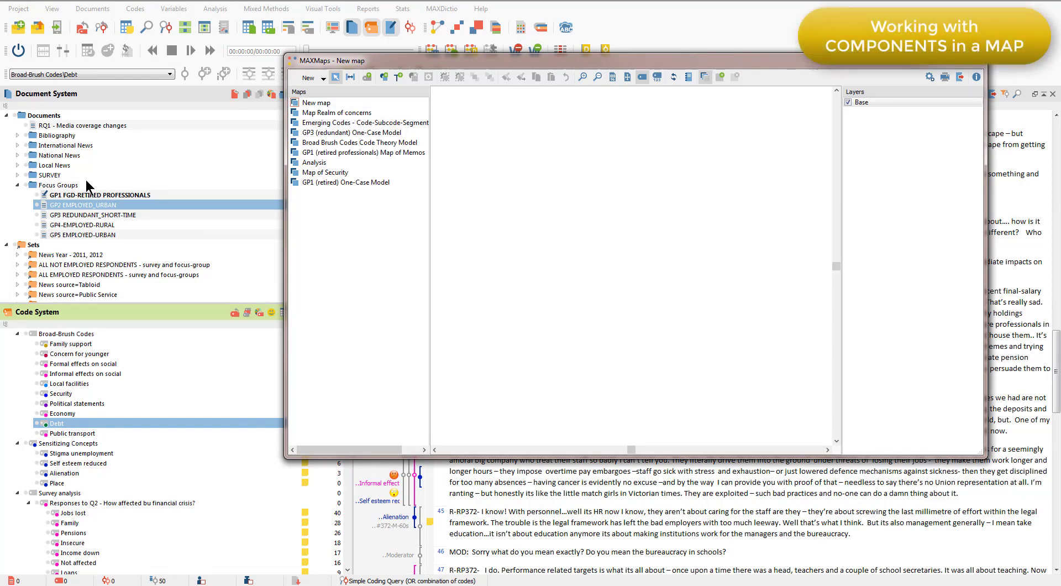
Drag the Focus Groups folder and the GP1 FGD-RETIRED PROFESSIONALS and GP2 EMPLOYED_URBAN documents onto the map
click(58, 187)
drag(52, 184, 742, 126)
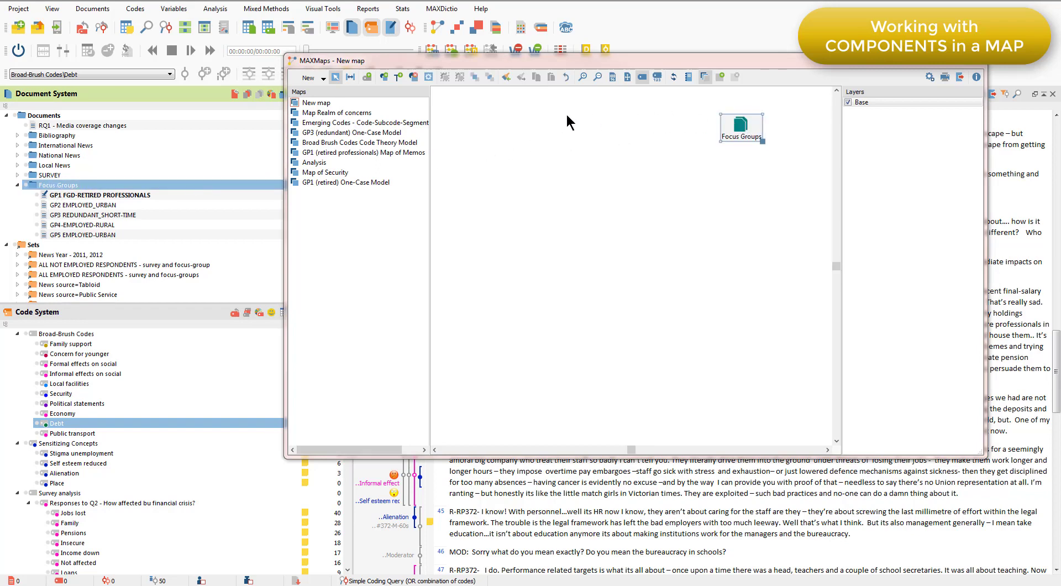
click(102, 196)
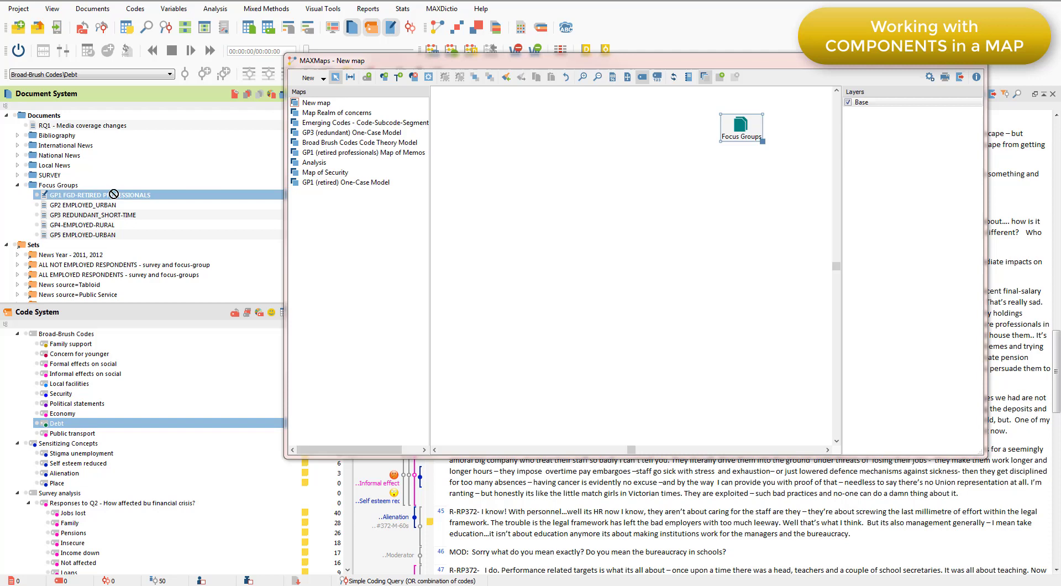
drag(113, 194, 524, 157)
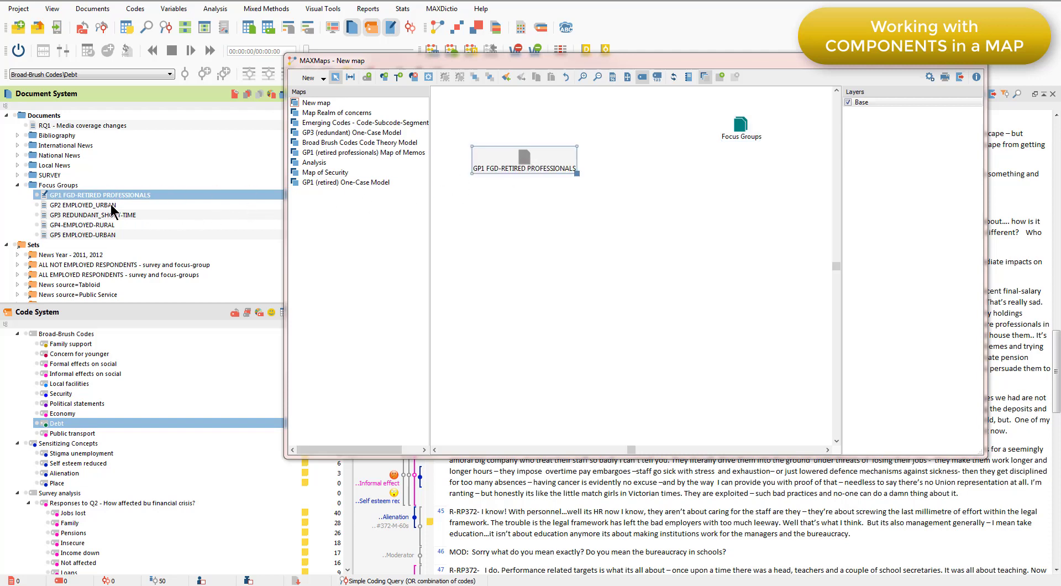
drag(111, 205, 586, 220)
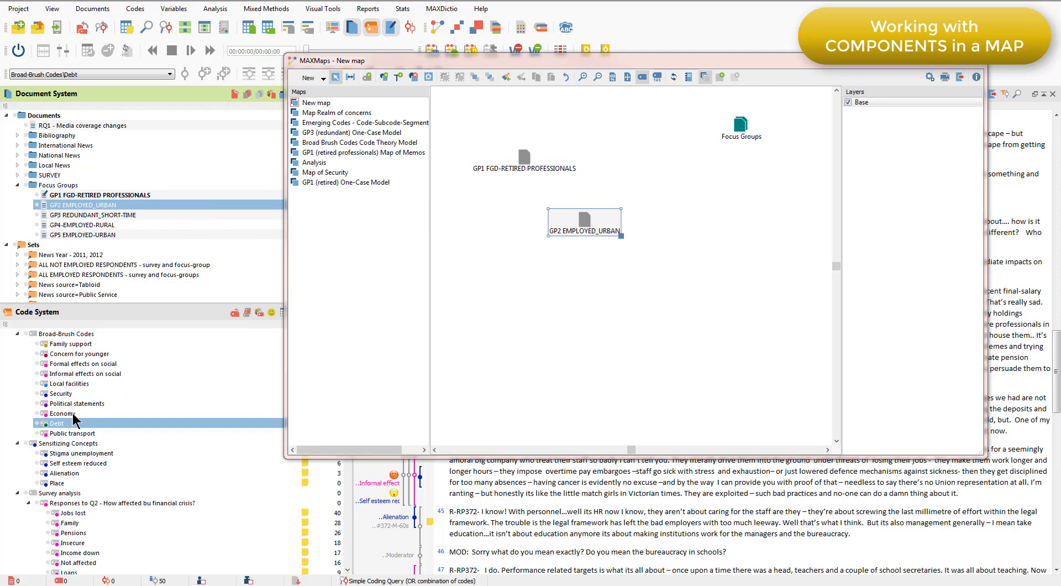
Add the Debt, Family and Holidays codes to the map
drag(60, 424, 512, 325)
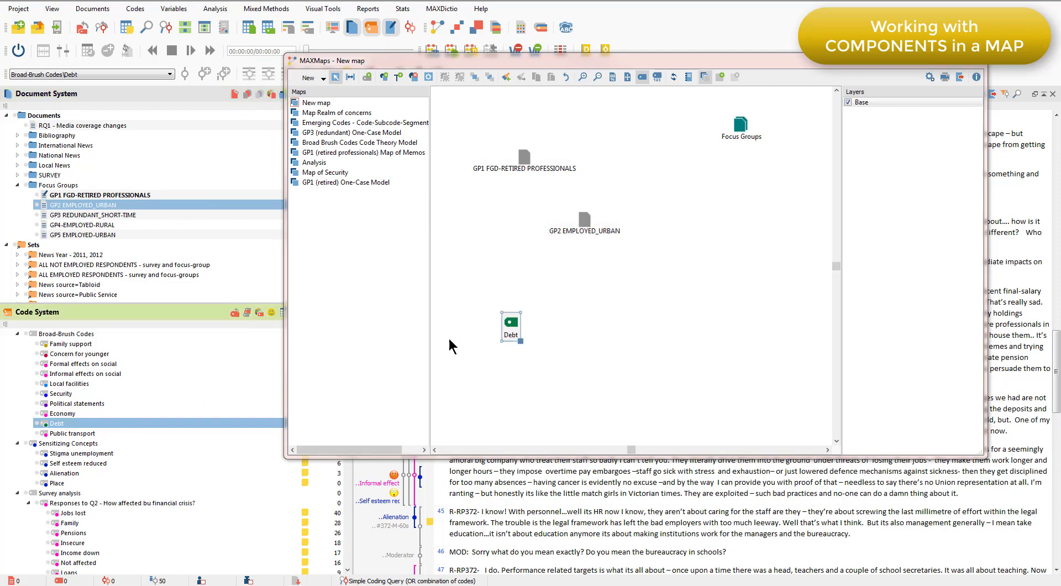
drag(66, 525, 652, 349)
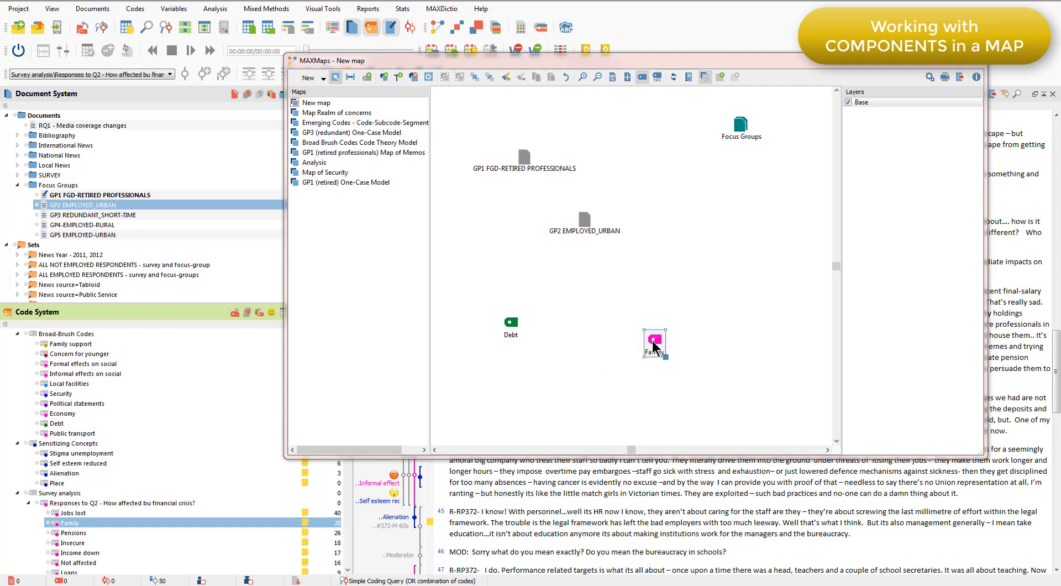
scroll(127, 536, down, 1)
scroll(127, 533, down, 4)
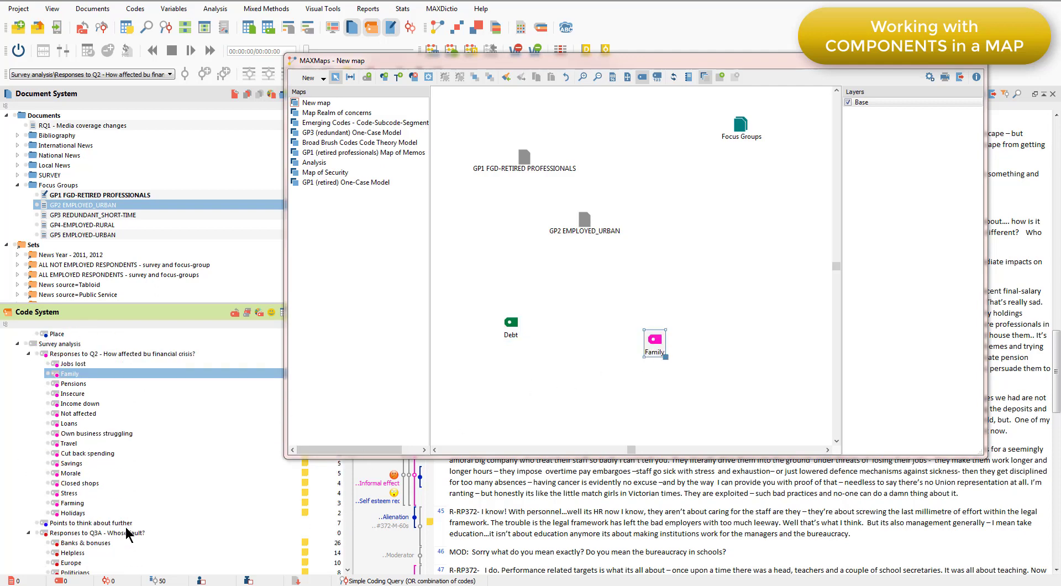
click(61, 513)
drag(62, 515, 599, 364)
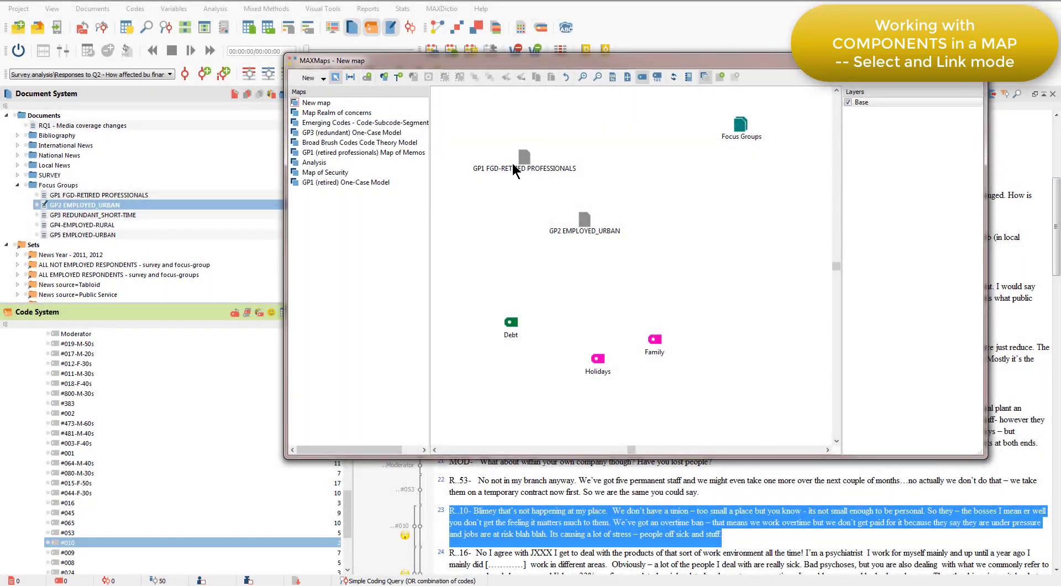
Rearrange the GP1, GP2 and Focus Groups nodes on the map
drag(516, 163, 488, 130)
drag(584, 221, 730, 250)
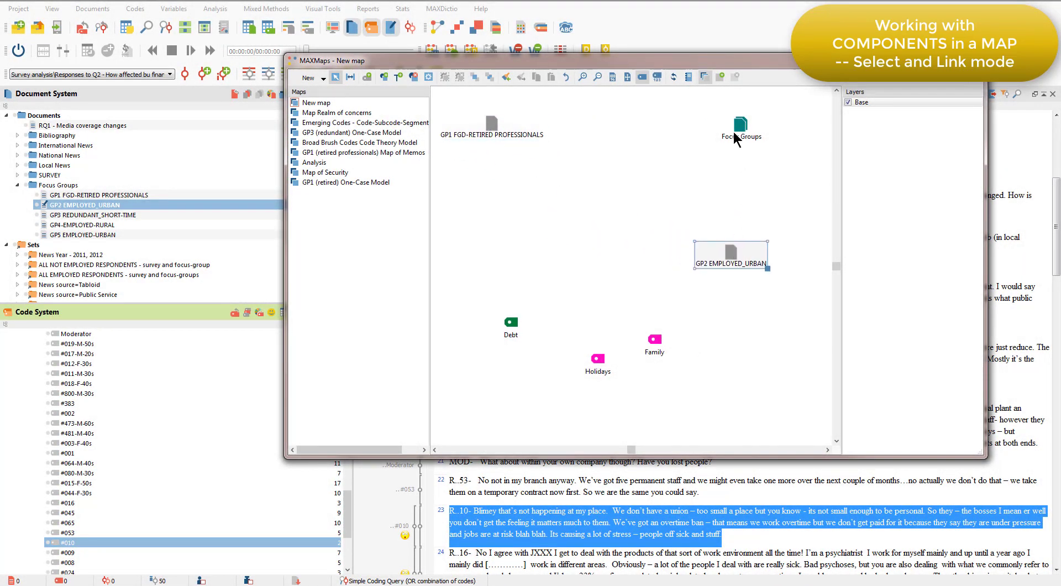
drag(740, 129, 616, 156)
drag(735, 261, 696, 232)
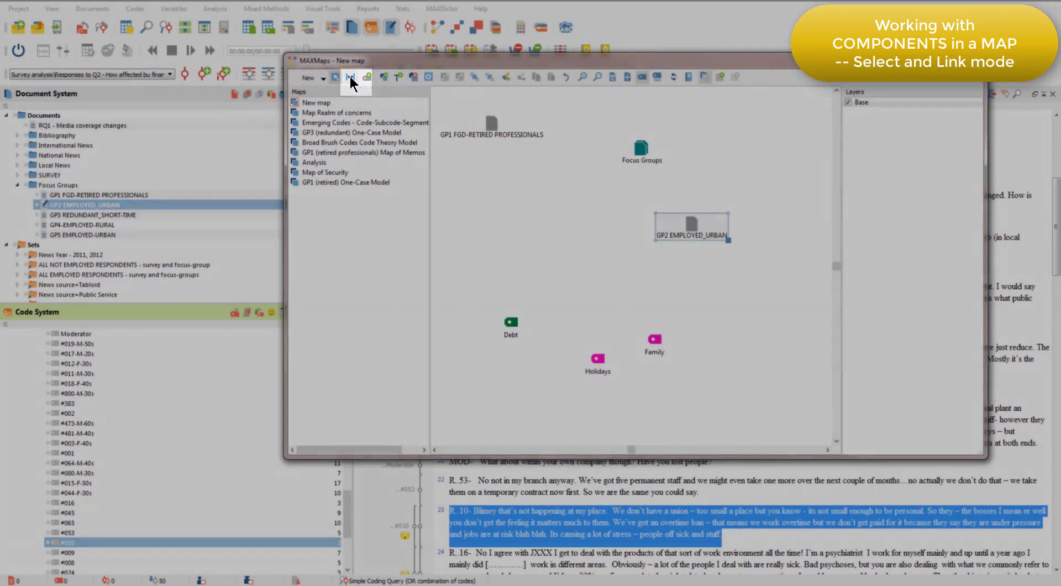
Draw an arrow from GP1 to Debt, a two-way arrow GP1–GP2, and a line Debt–Focus Groups
click(351, 78)
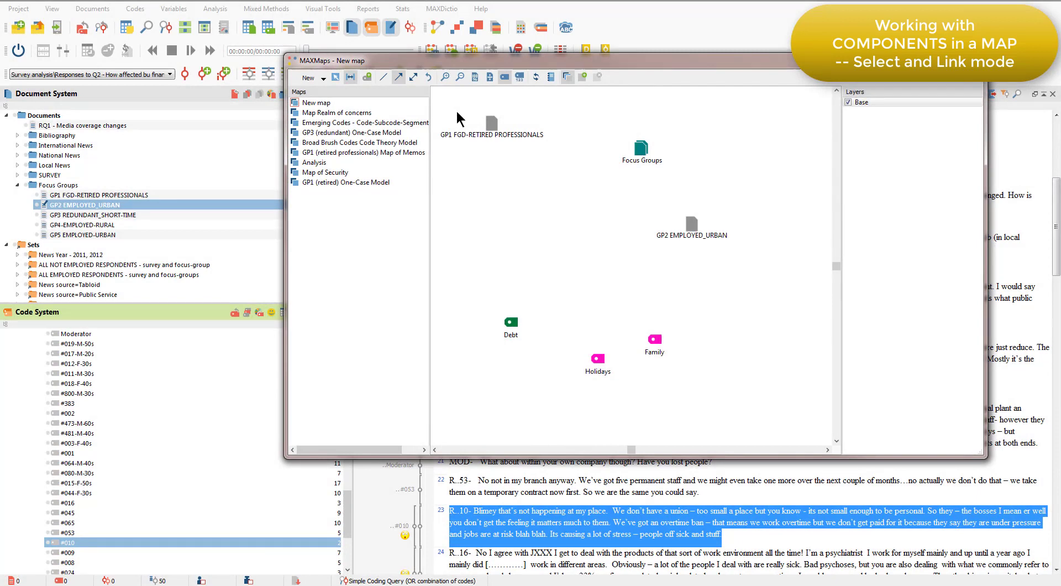
click(494, 135)
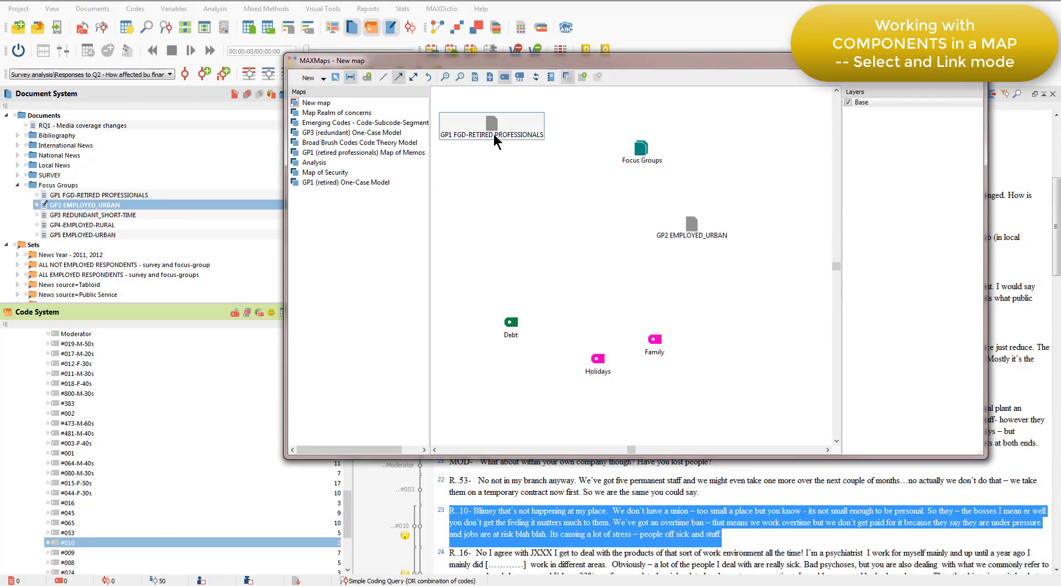
drag(504, 190, 511, 308)
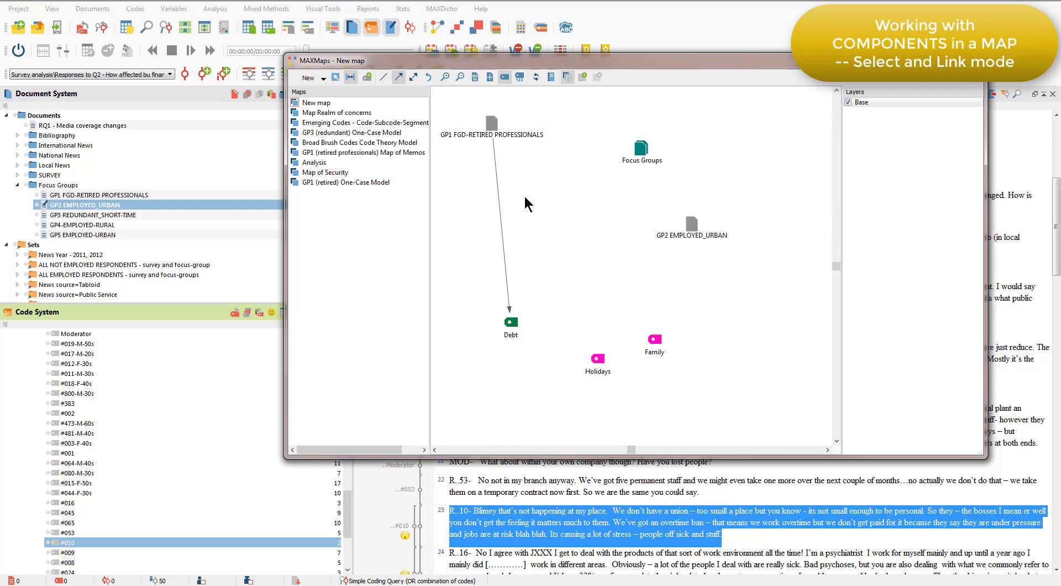
click(414, 78)
drag(490, 124, 672, 234)
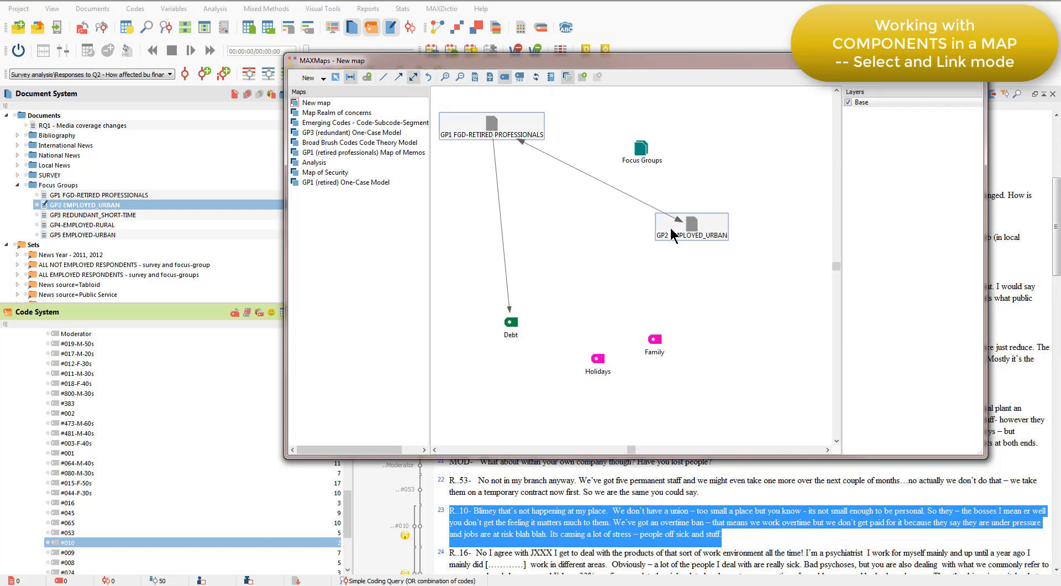
click(383, 77)
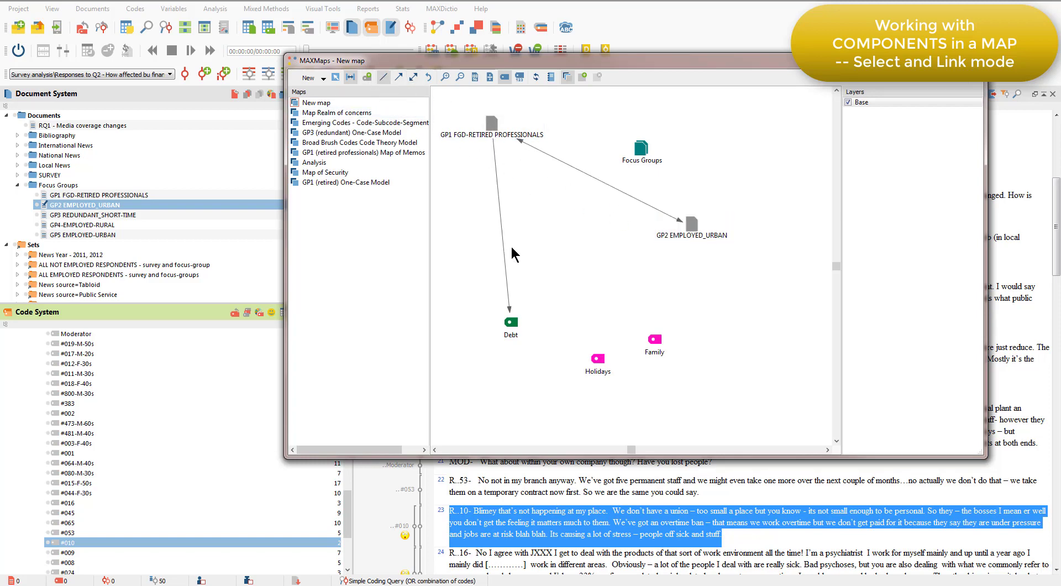
mouse_move(512, 321)
mouse_down()
mouse_move(542, 237)
mouse_move(636, 160)
mouse_move(633, 176)
mouse_up()
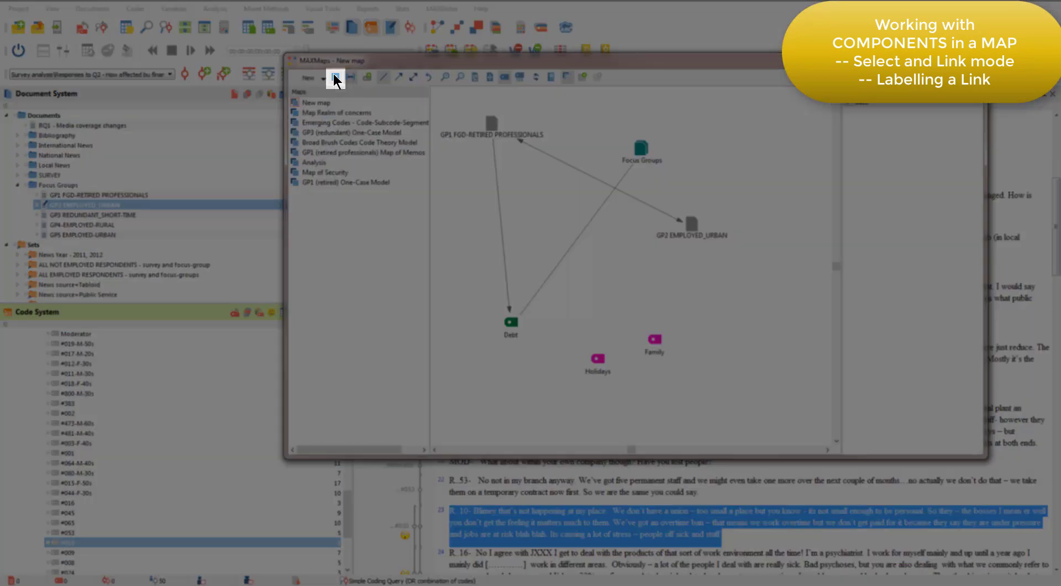
Open the GP1–GP2 link's properties and label it 'is related to'
click(335, 78)
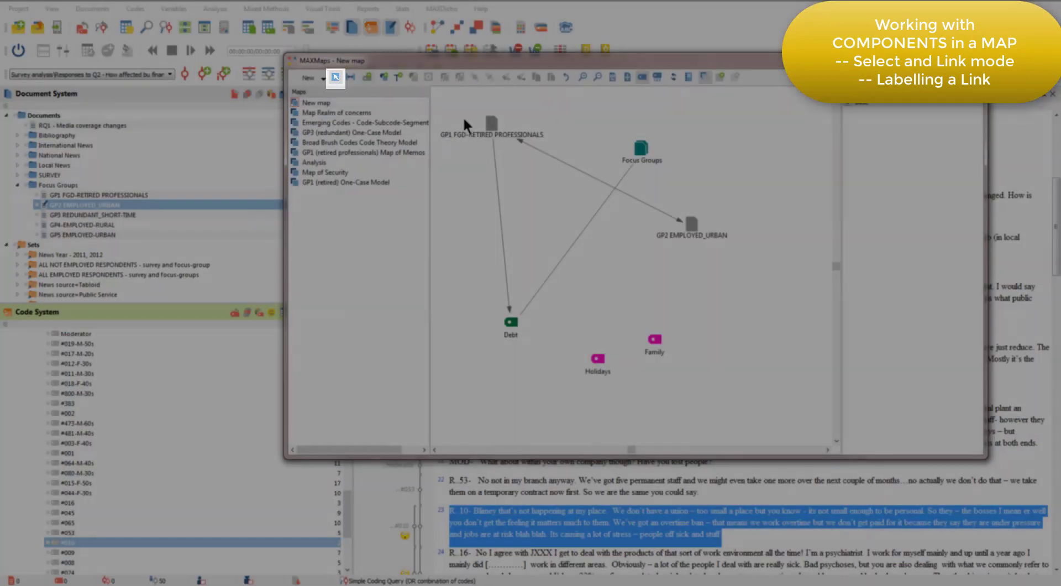
click(597, 179)
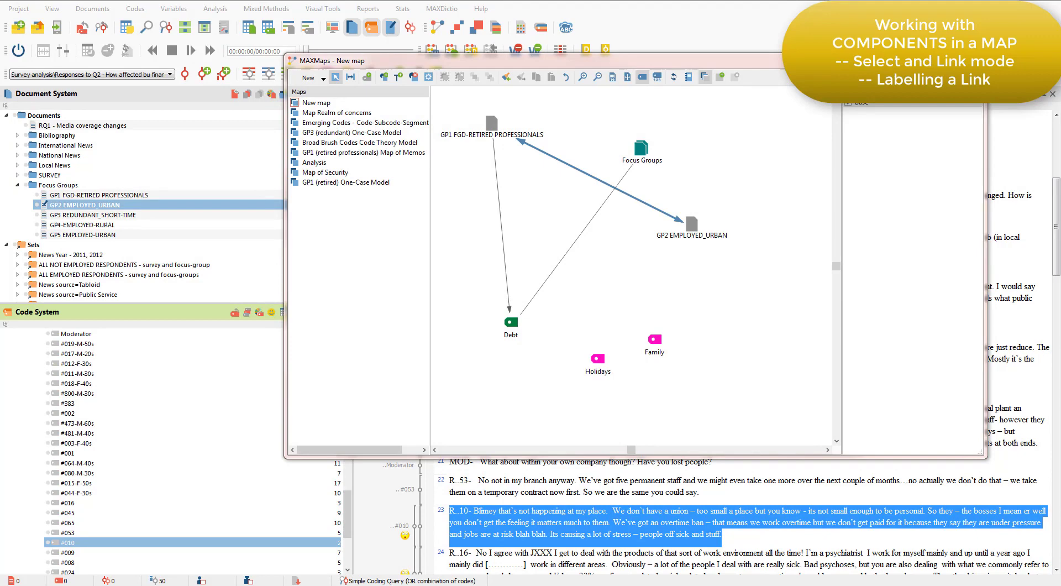
double_click(596, 179)
drag(179, 105, 337, 174)
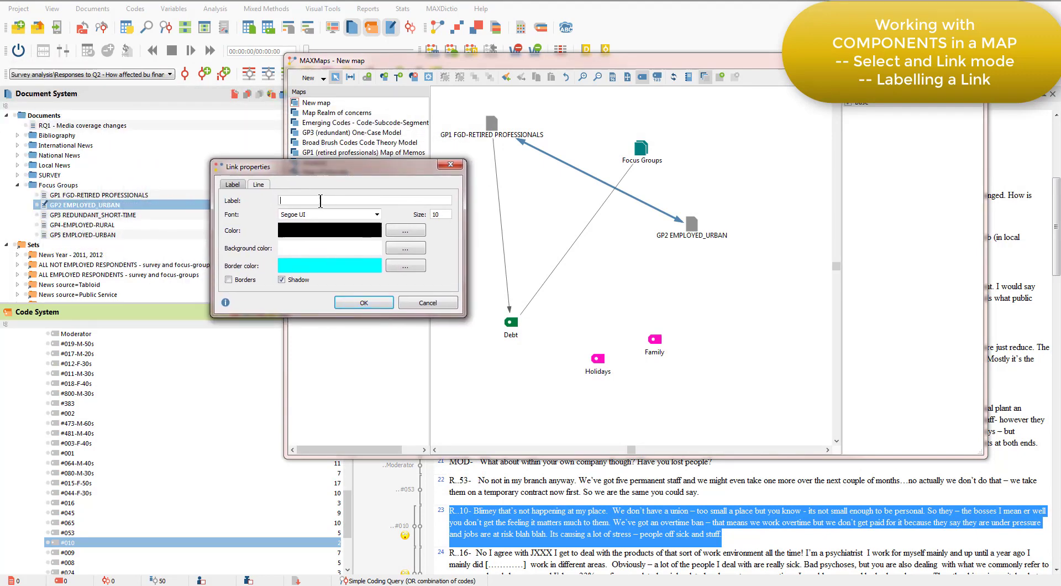
text(is related to)
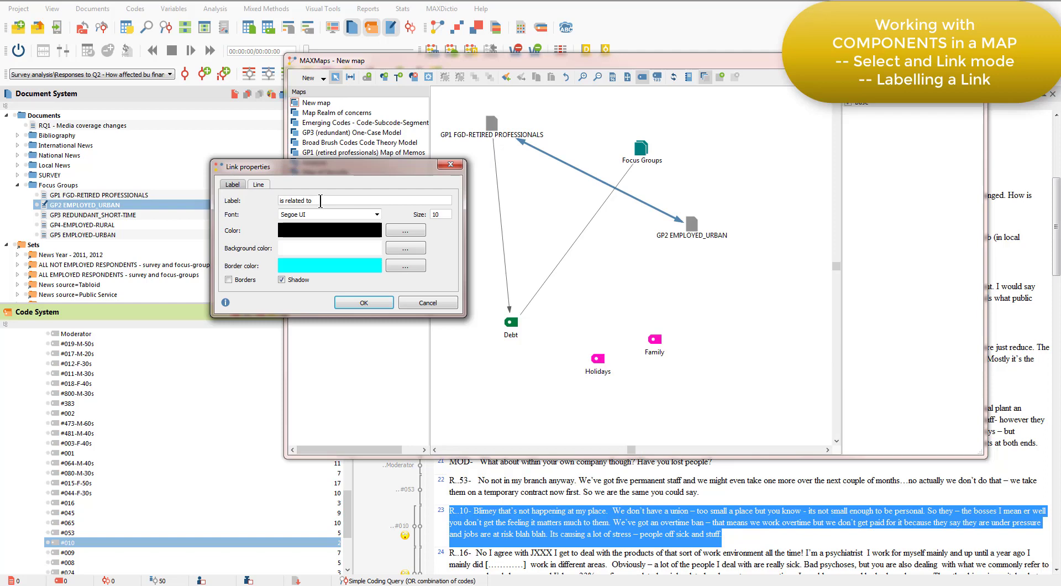
Style the link as a dashed orange line with width 4
click(258, 185)
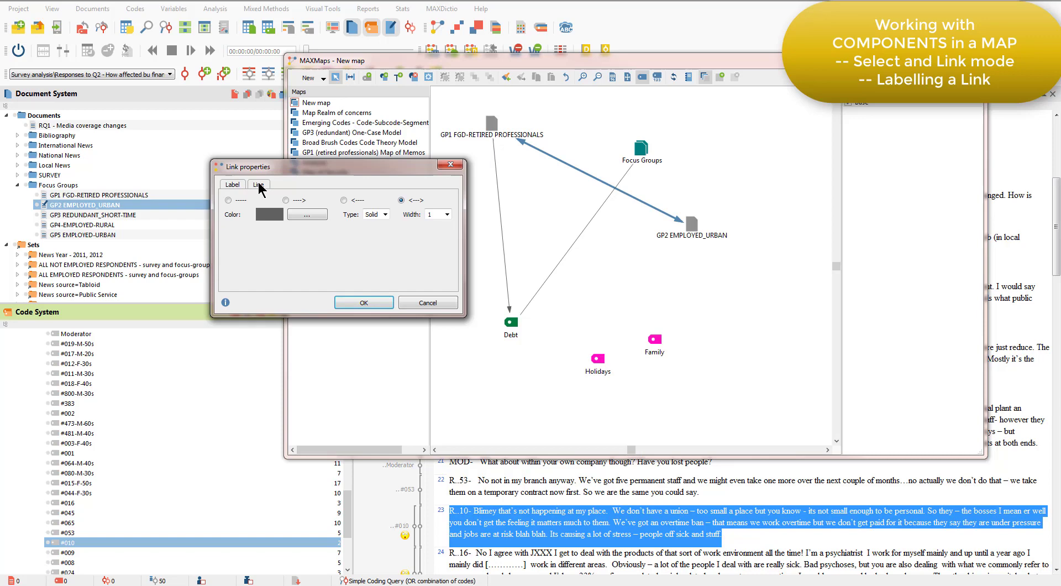
click(384, 214)
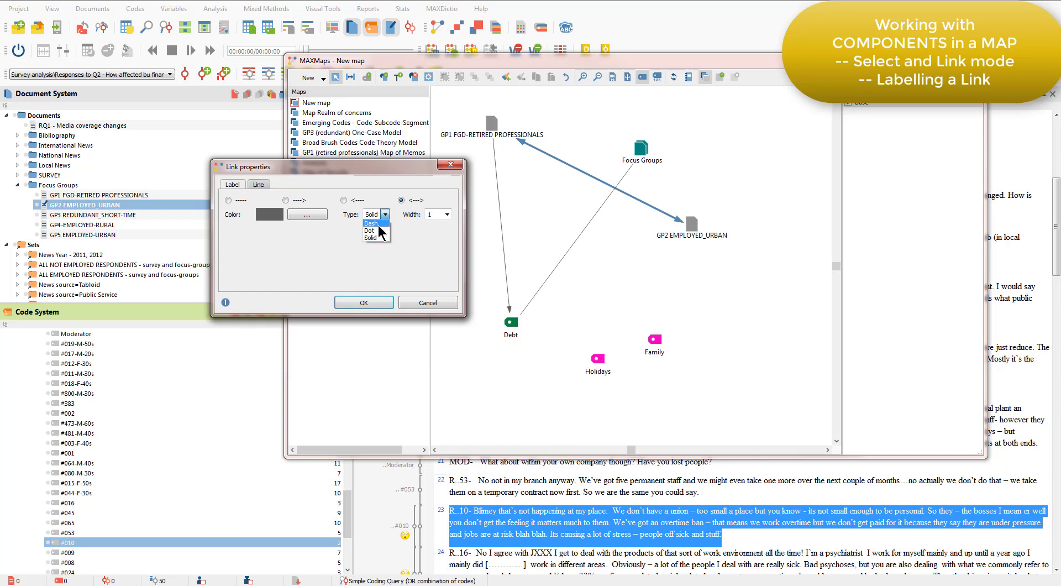
click(380, 231)
click(447, 214)
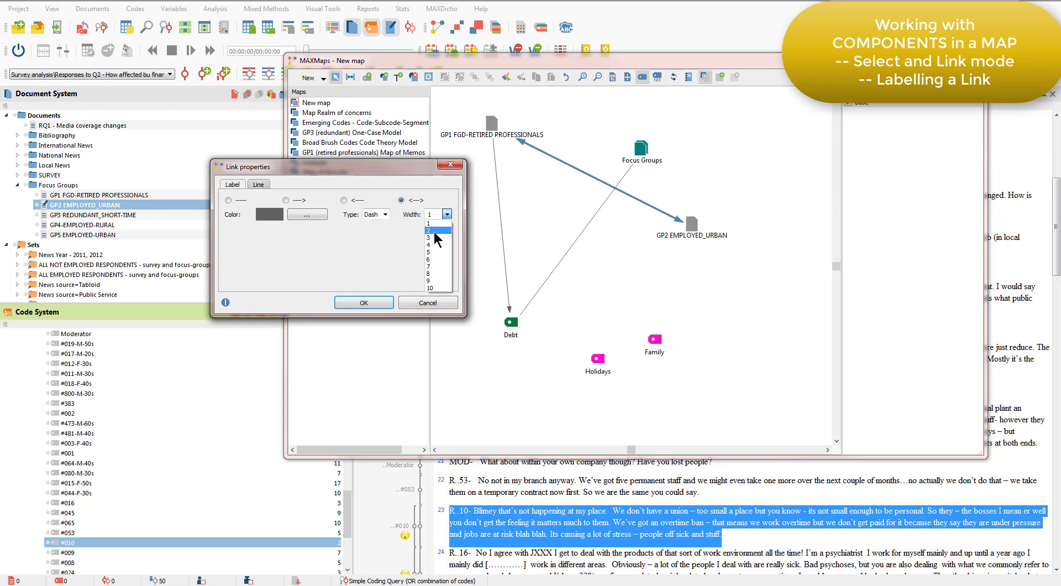
click(434, 245)
click(323, 214)
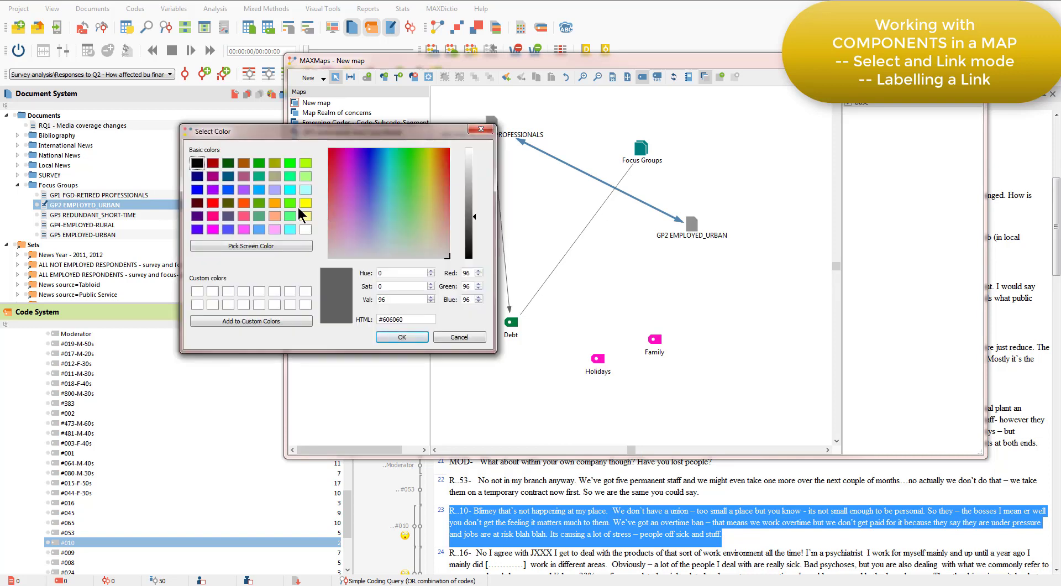
click(278, 202)
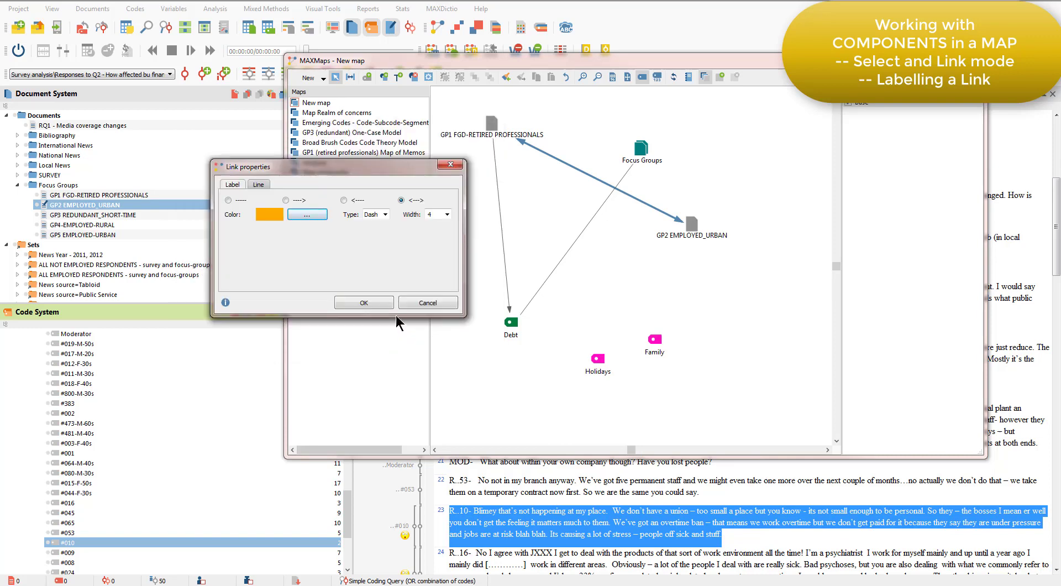
click(381, 301)
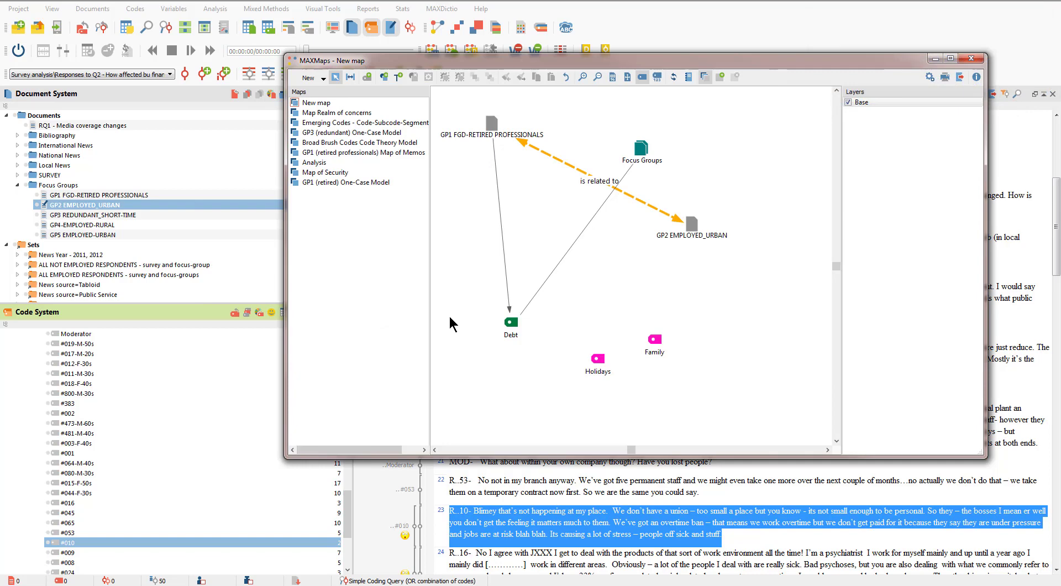
Move GP2 EMPLOYED_URBAN up and right and the Focus Groups node to the left
click(697, 226)
drag(697, 227, 745, 160)
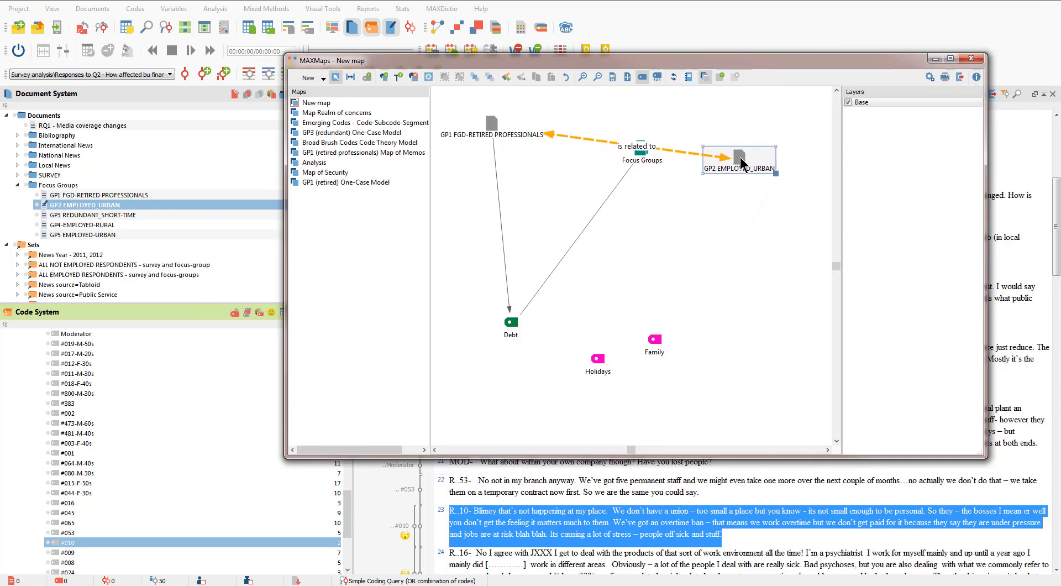
drag(646, 162, 472, 204)
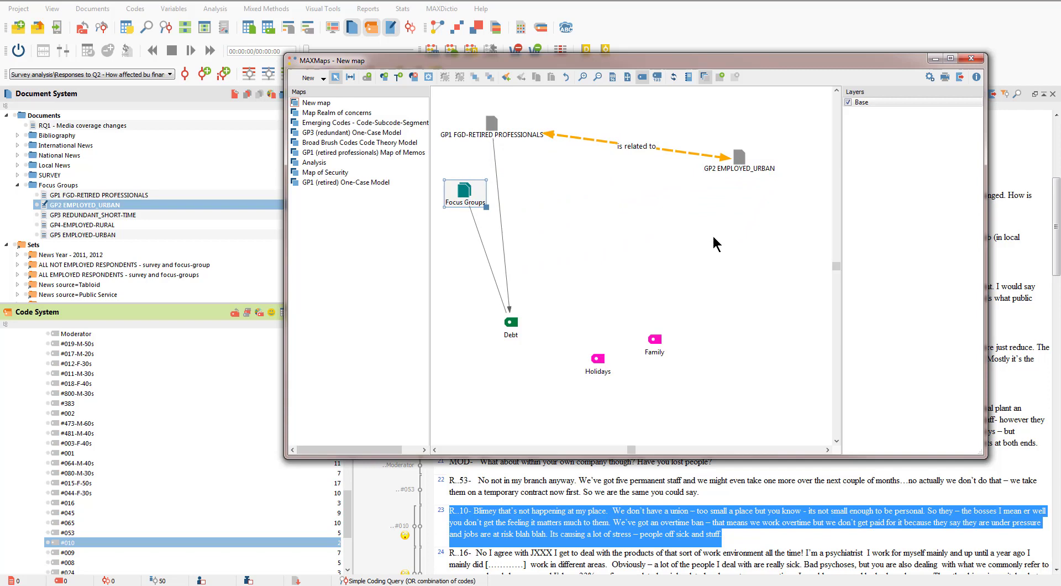
click(740, 165)
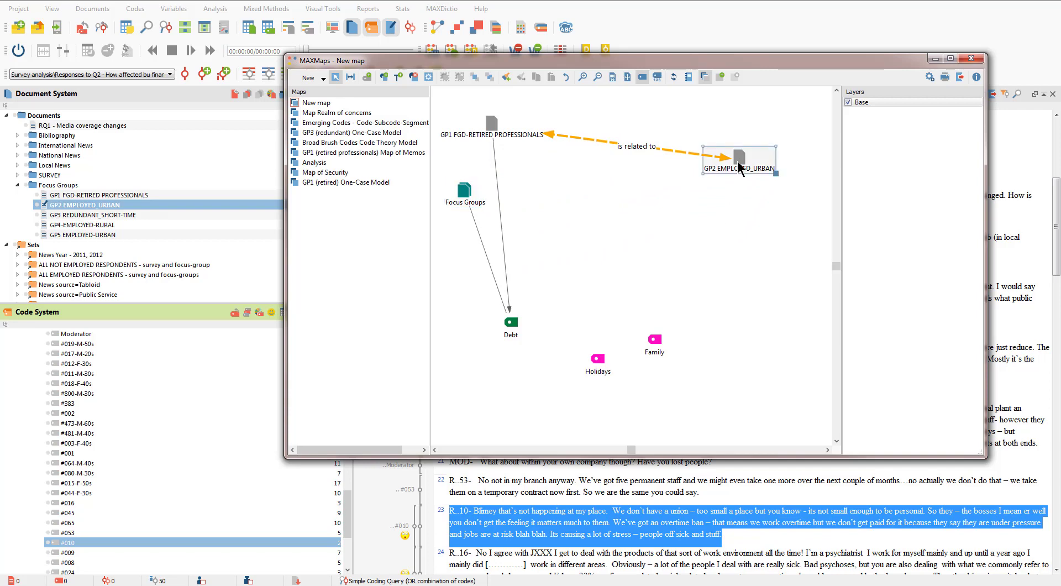
Import all codes assigned to GP2 EMPLOYED_URBAN onto the map around it
right_click(738, 164)
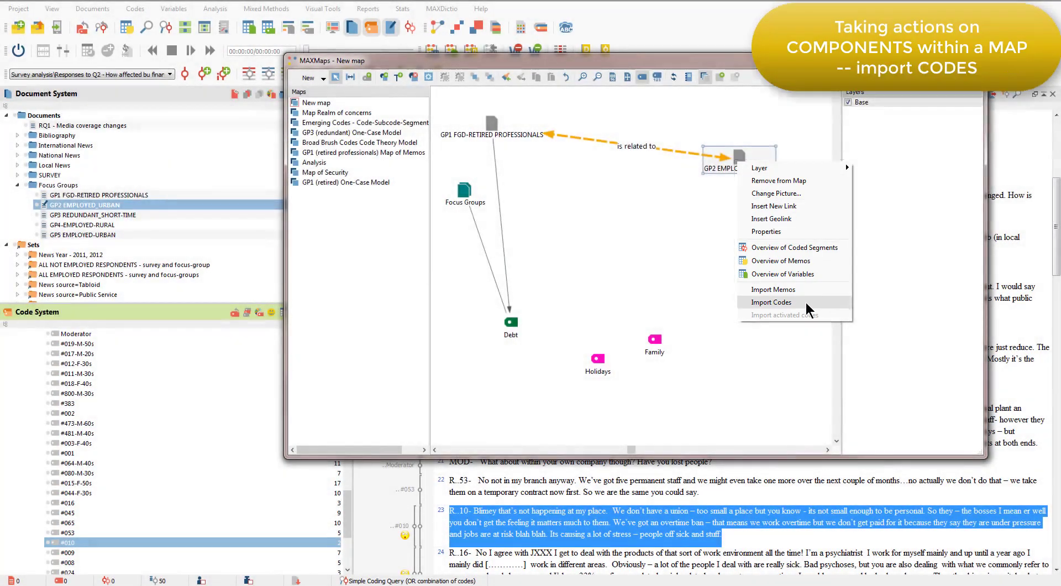
click(806, 303)
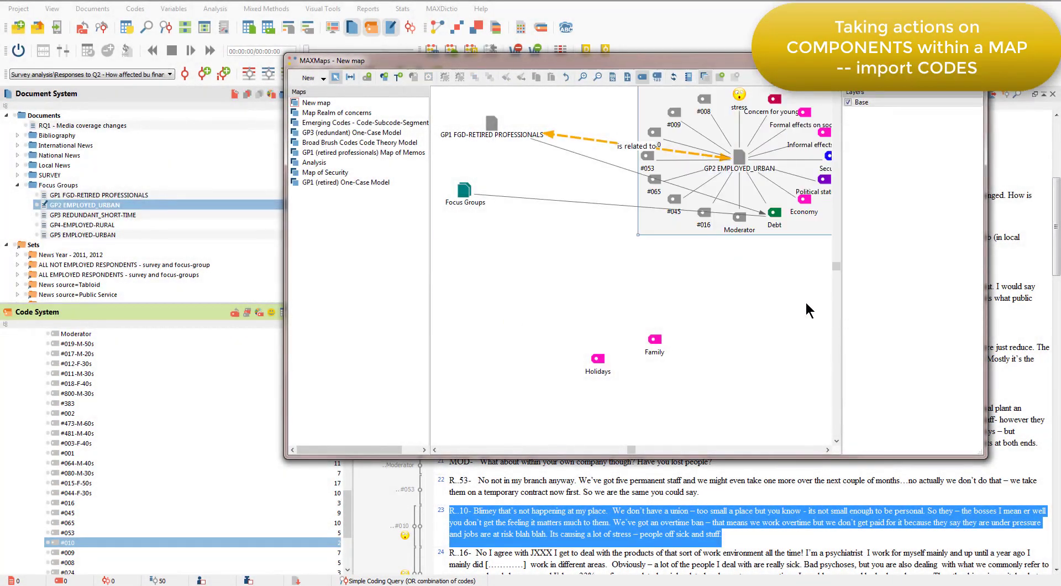
click(748, 305)
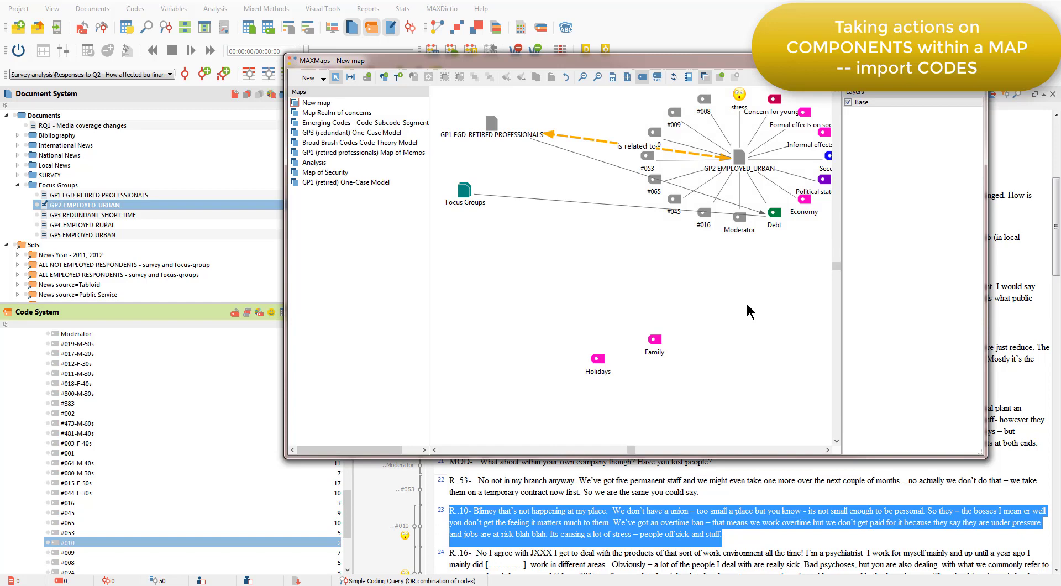
Reposition the #016, Debt and Focus Groups nodes to tidy the layout
drag(704, 211, 694, 171)
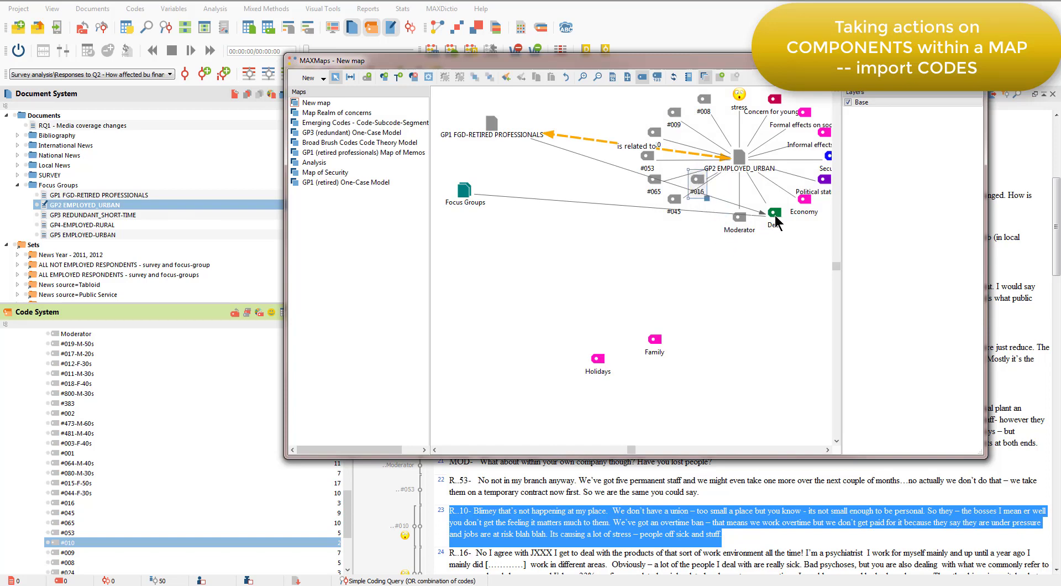
drag(775, 216, 562, 222)
drag(467, 194, 460, 246)
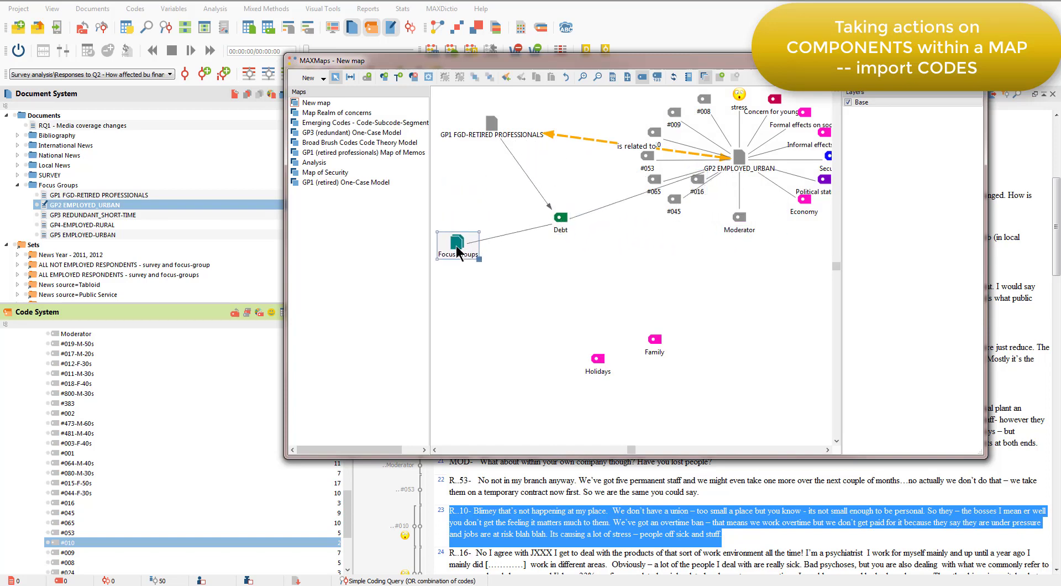
drag(560, 229, 549, 273)
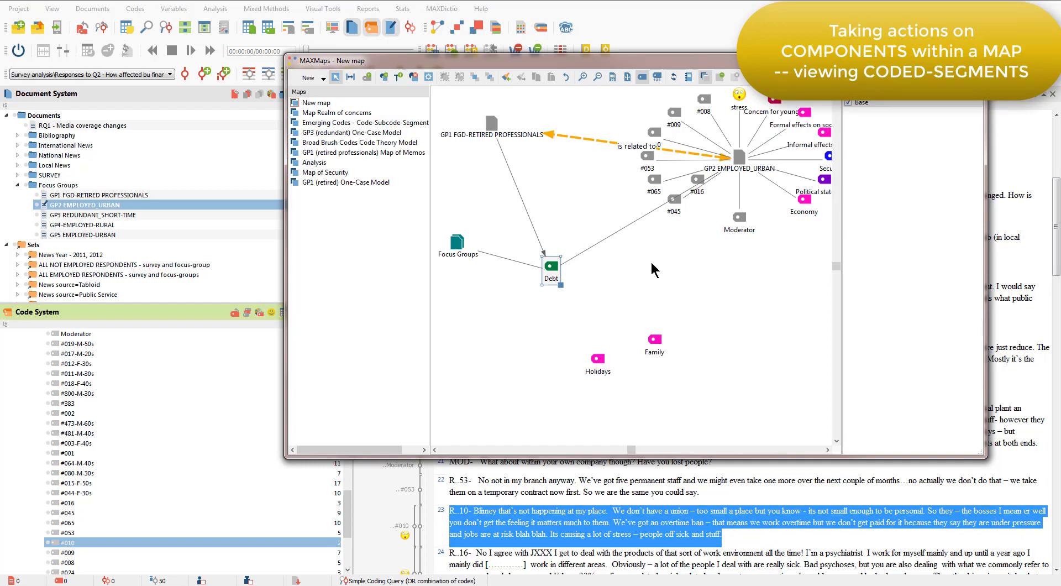
List GP2 EMPLOYED_URBAN's coded segments, step through the first few, and close the list
click(740, 158)
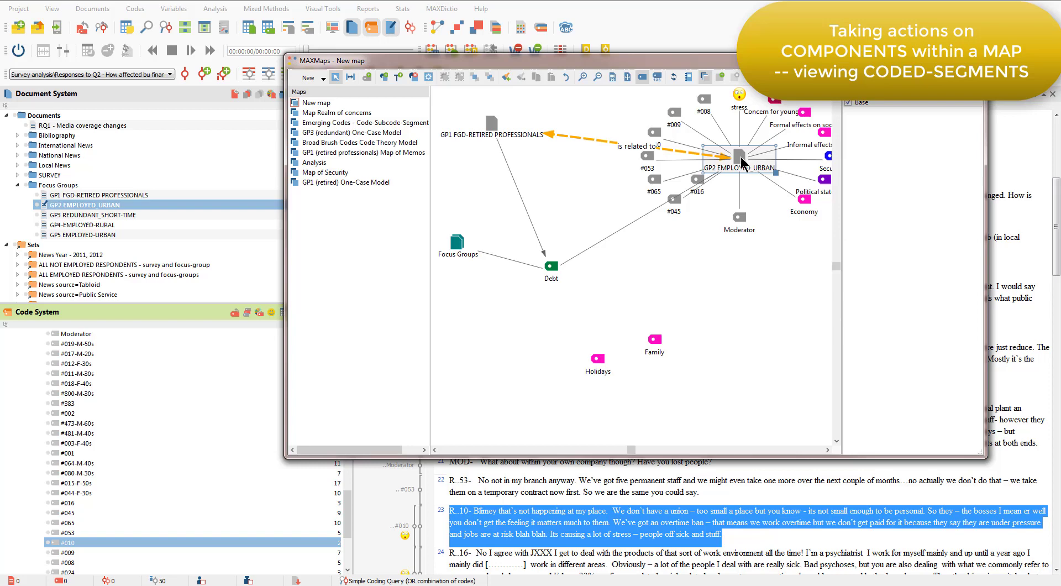
right_click(742, 161)
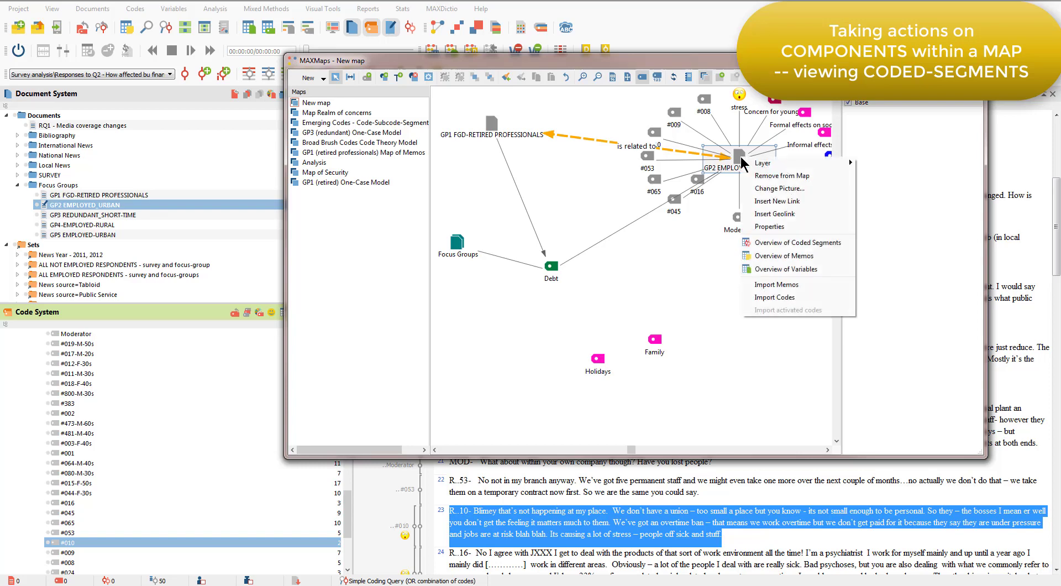
click(789, 243)
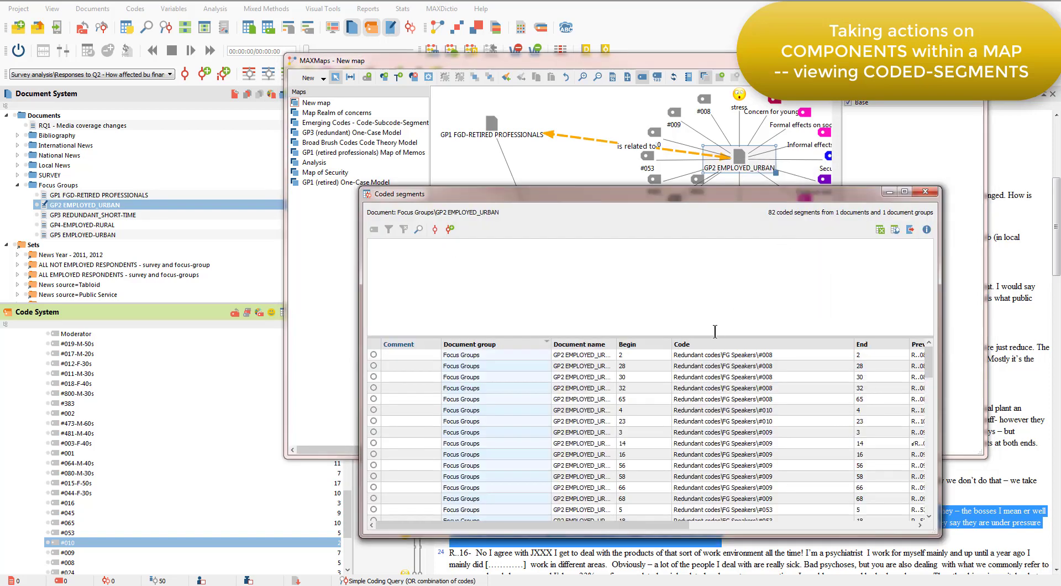
click(702, 353)
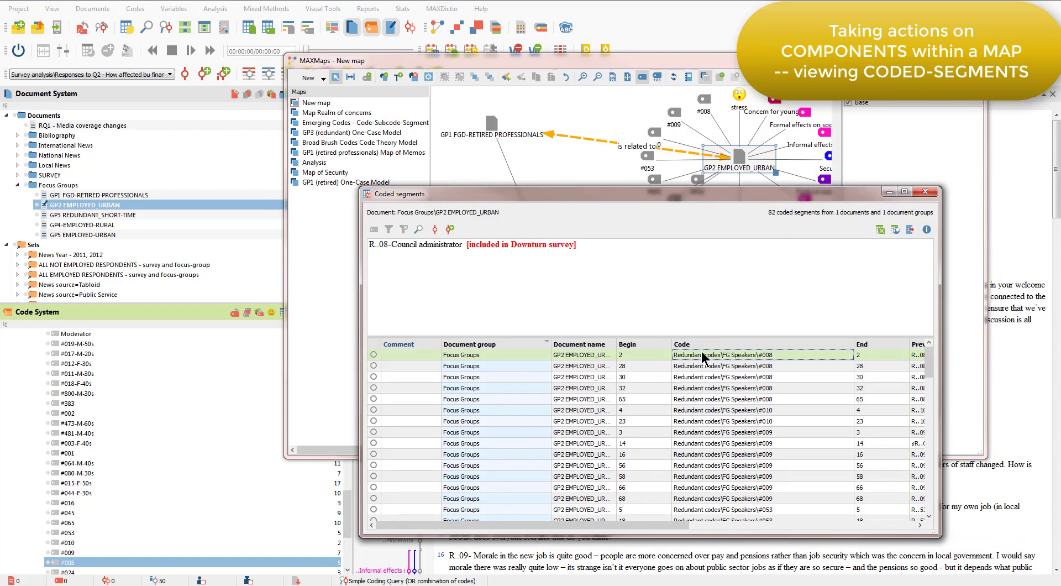
key(Down)
key(Down)
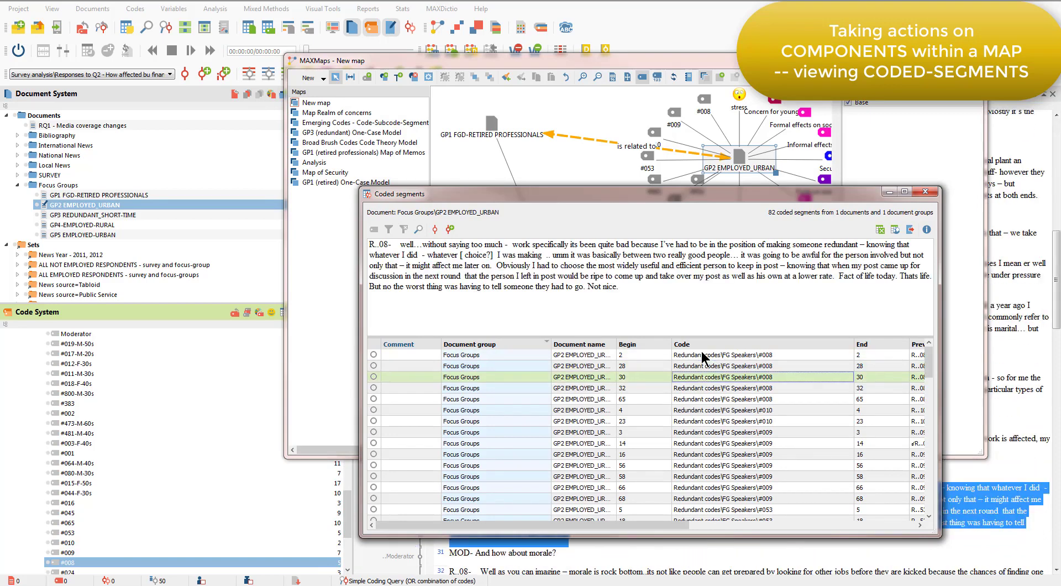
key(Down)
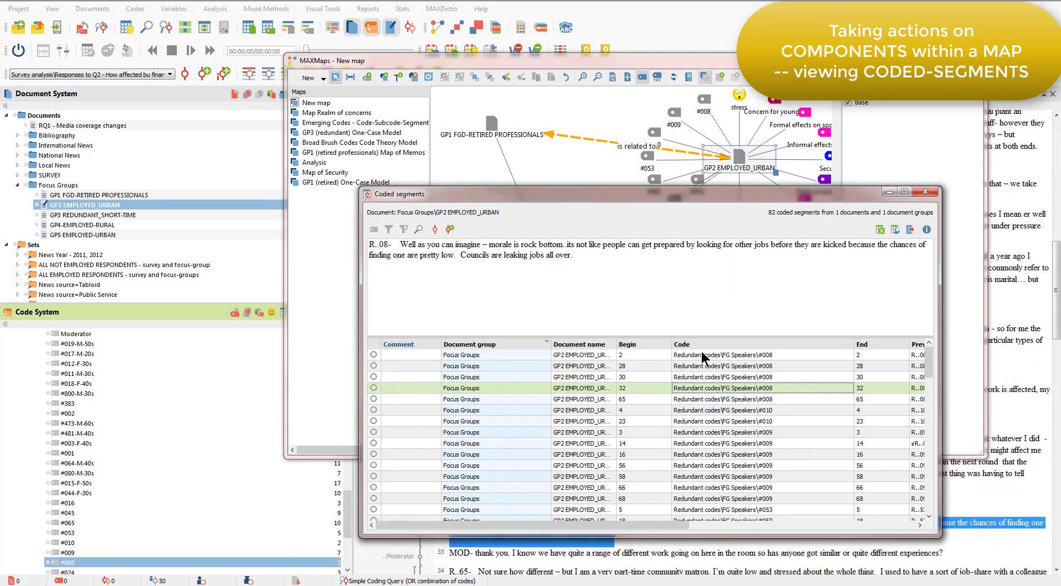
key(Down)
key(Escape)
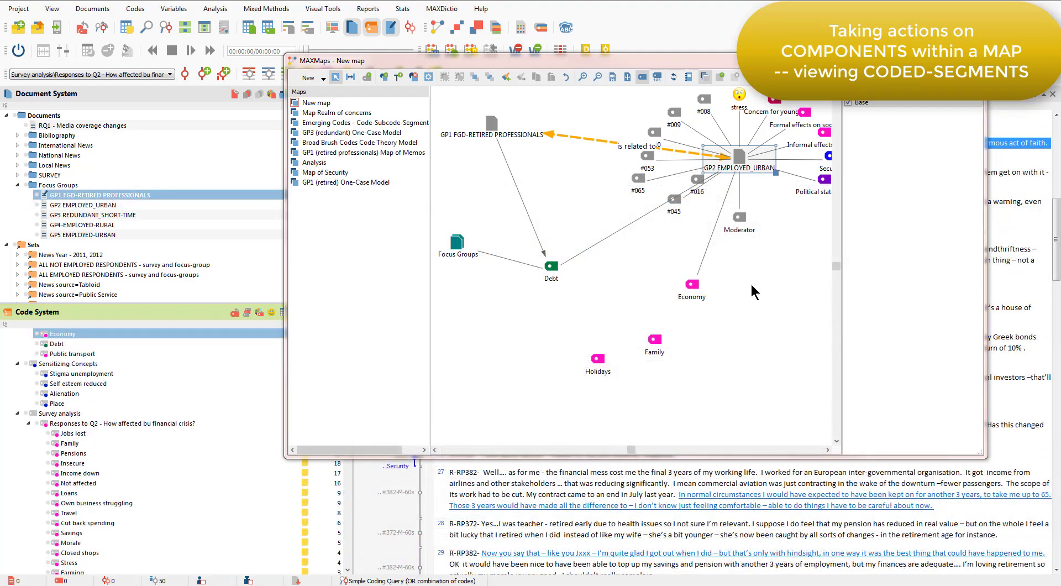
From Economy's coded-segment overview, drag the GP1 segment at 22 and GP4 segment at 48 onto the map
click(694, 290)
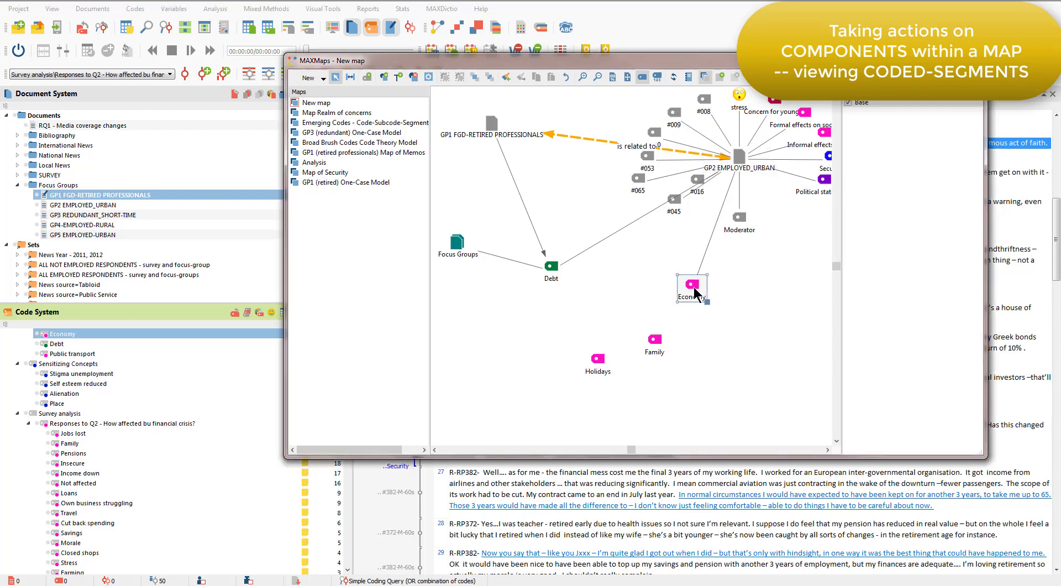
right_click(695, 293)
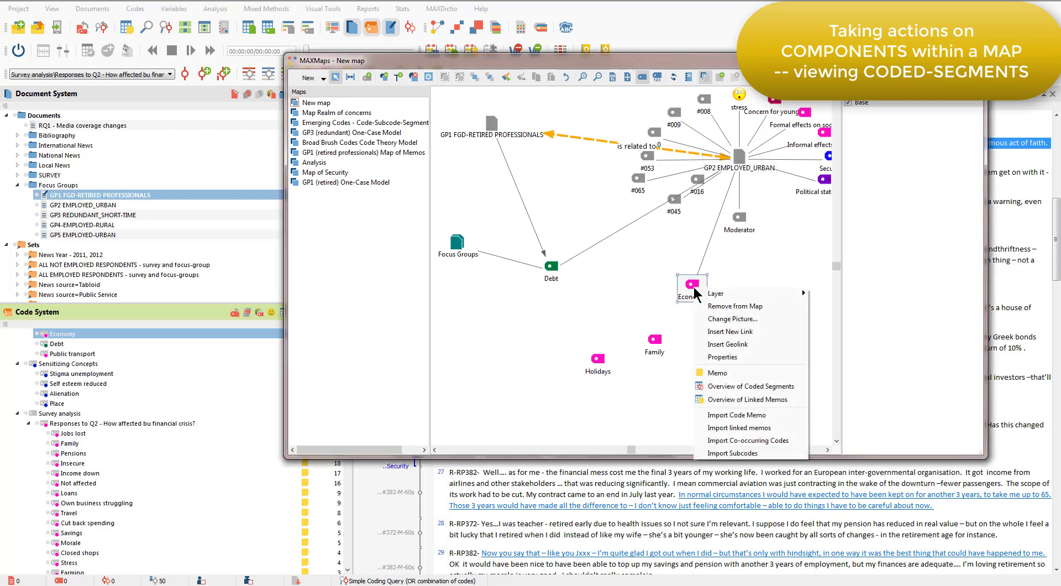
click(768, 387)
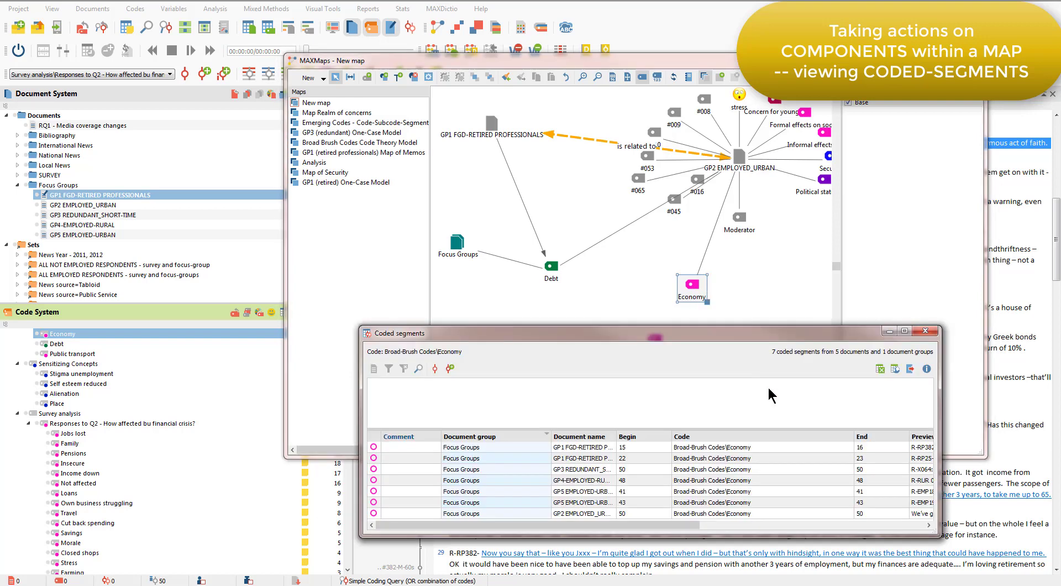
click(701, 448)
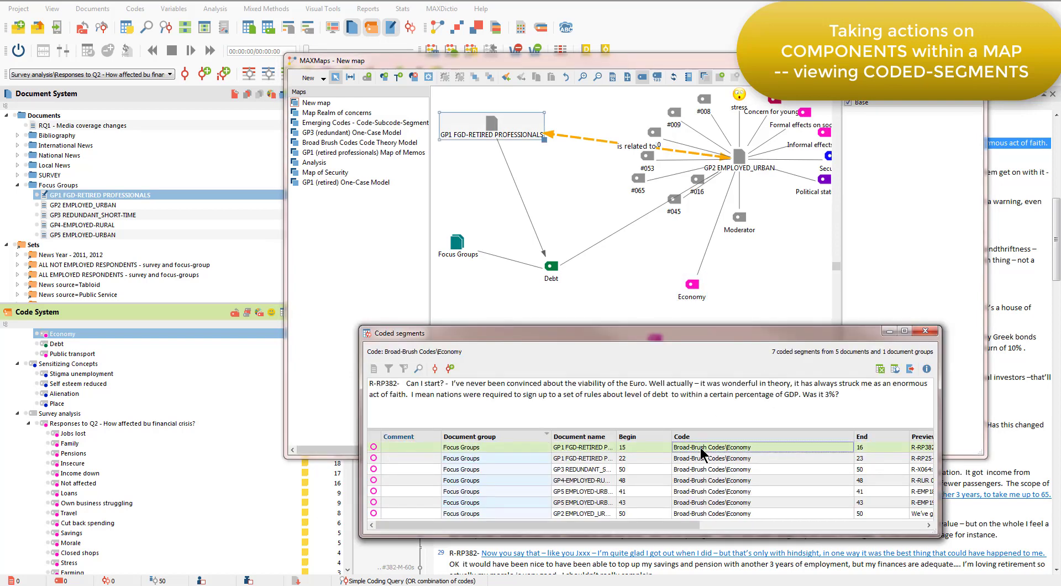
click(702, 459)
drag(702, 459, 747, 295)
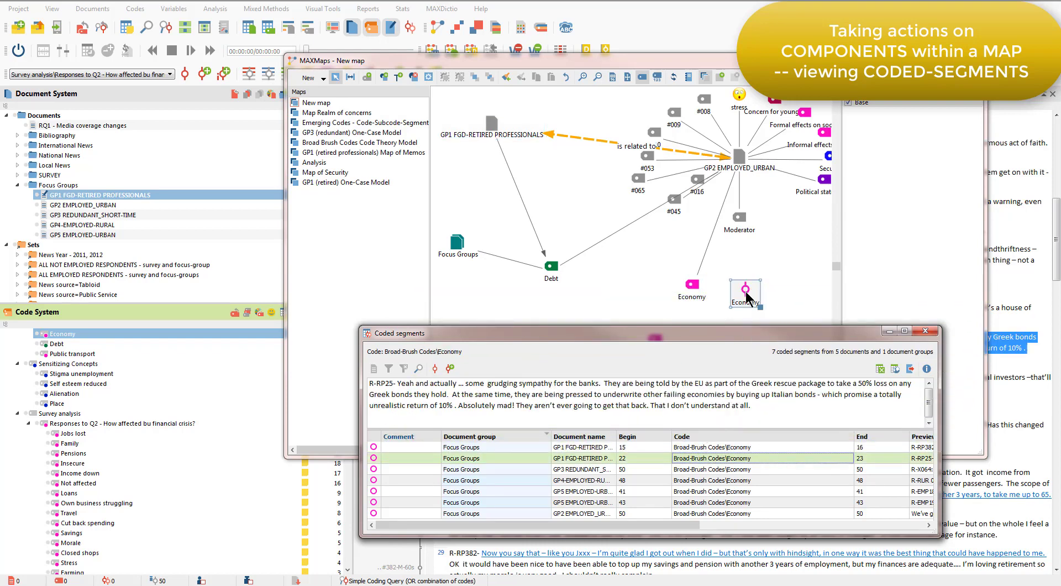
click(701, 480)
drag(678, 484, 614, 297)
drag(695, 333, 684, 422)
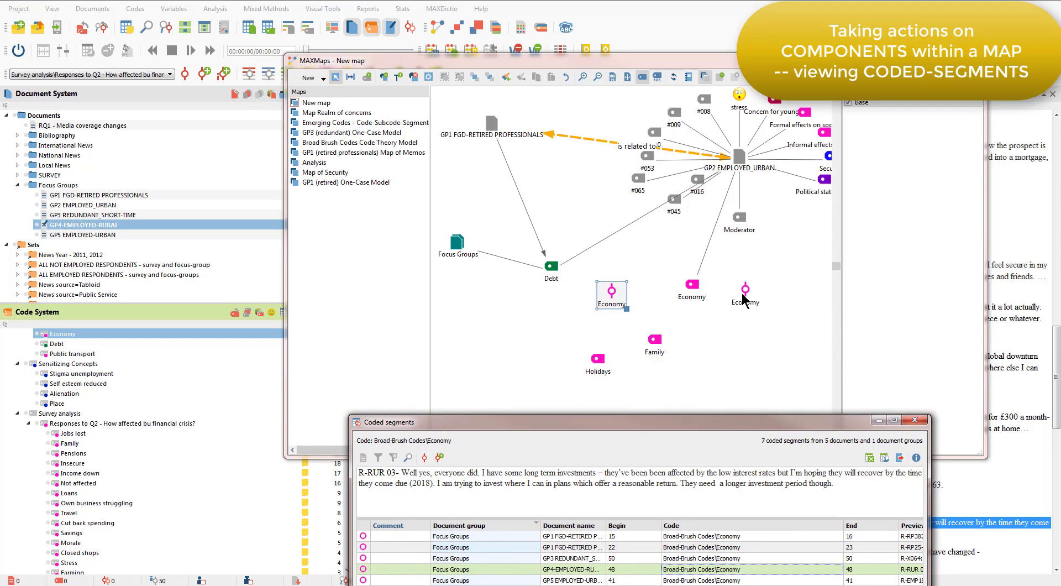
drag(743, 297, 733, 323)
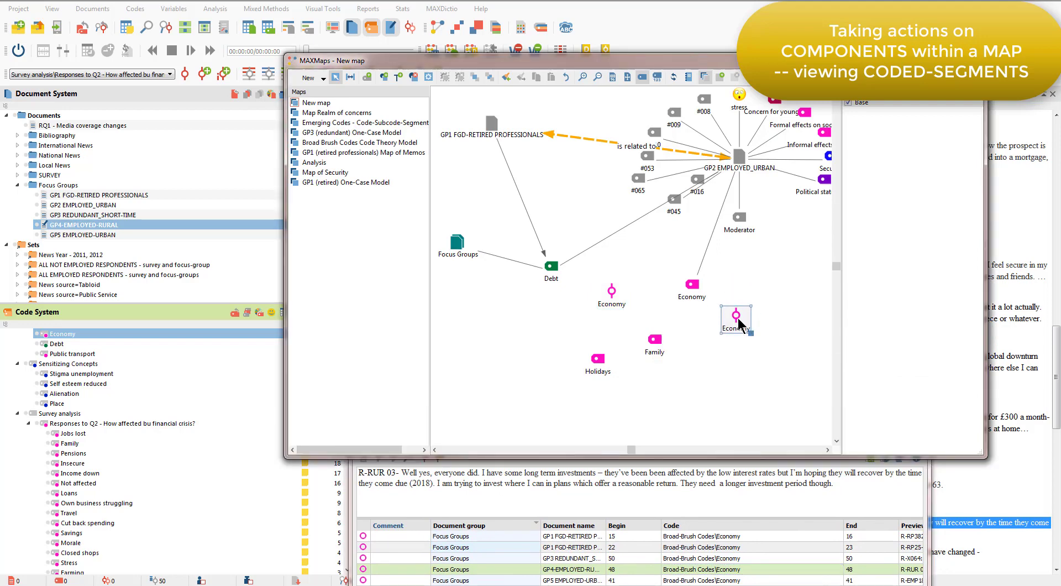
Show the GP1 Economy segment's text as its node label and move it clear of Family
right_click(736, 321)
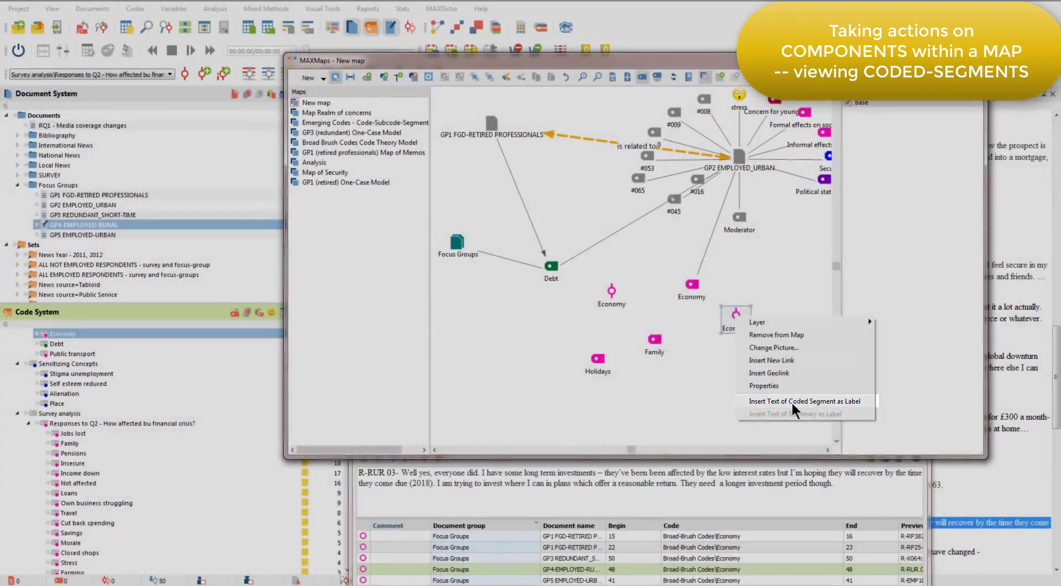
click(791, 401)
drag(765, 383, 788, 398)
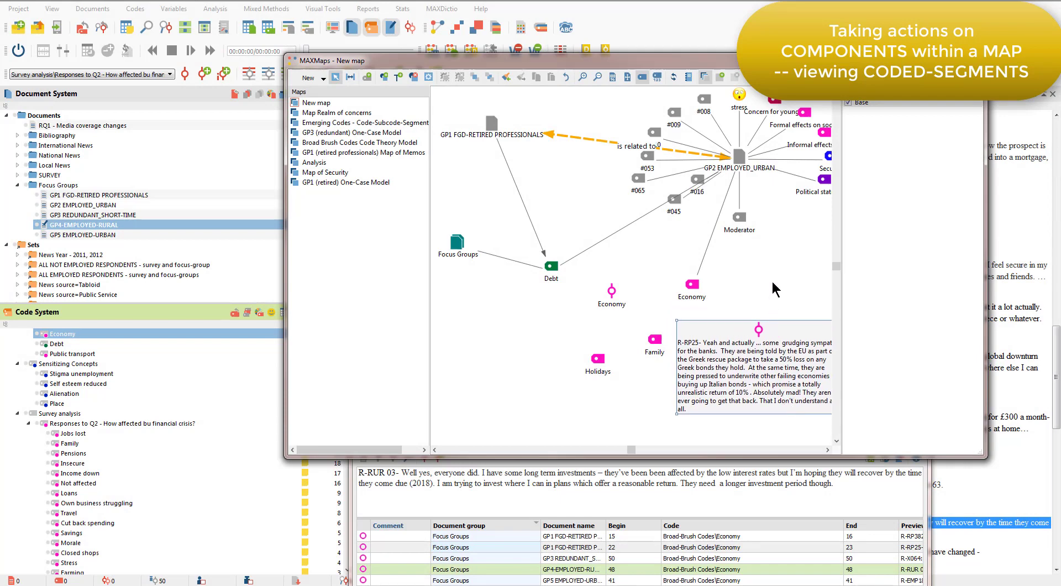
Link the Economy code node to the R-RP25 quotation node
click(352, 78)
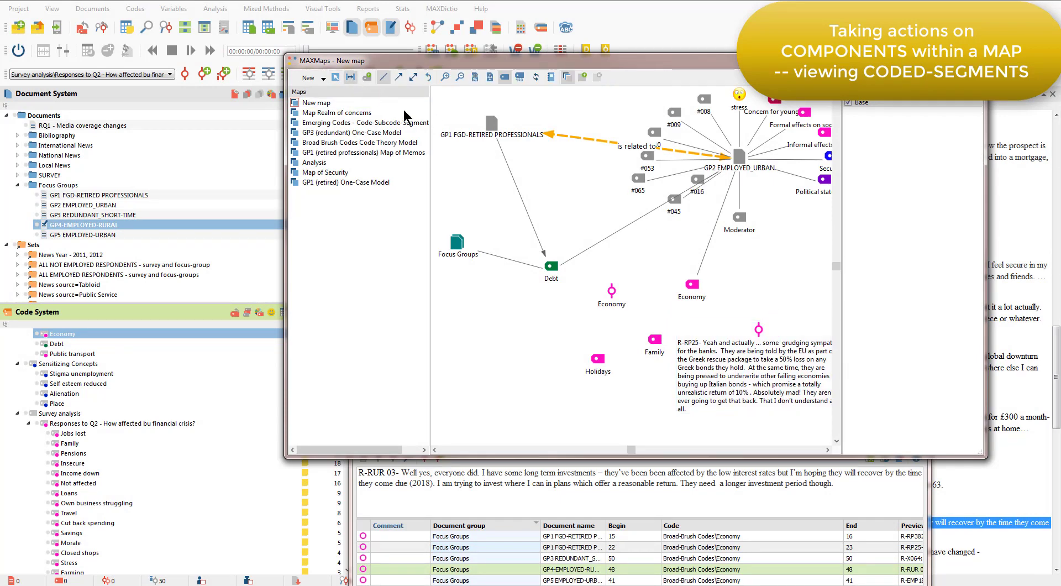
drag(676, 293, 749, 351)
click(335, 77)
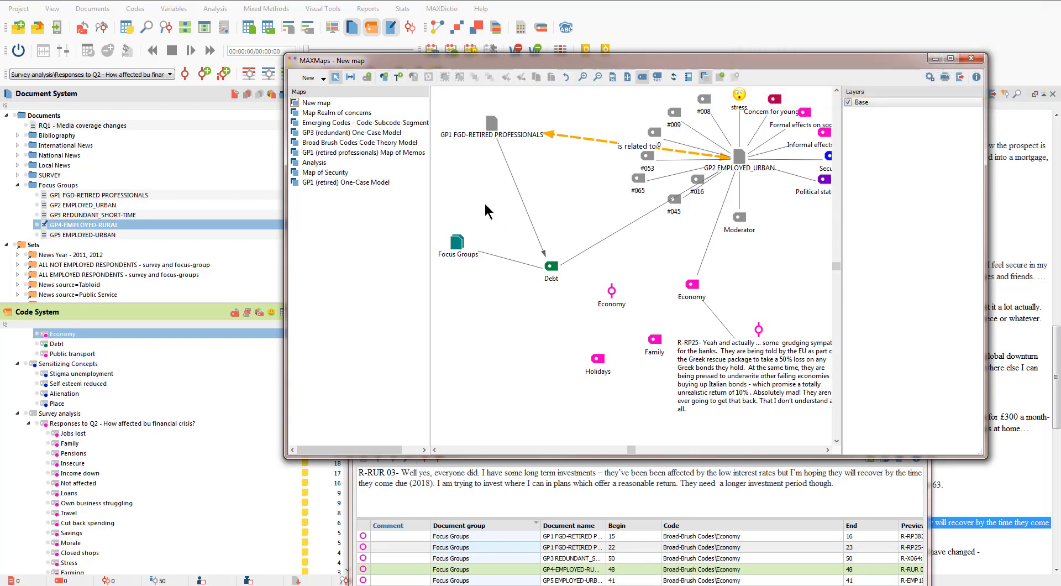
View the overview of memos attached to GP1 FGD-RETIRED PROFESSIONALS
click(493, 129)
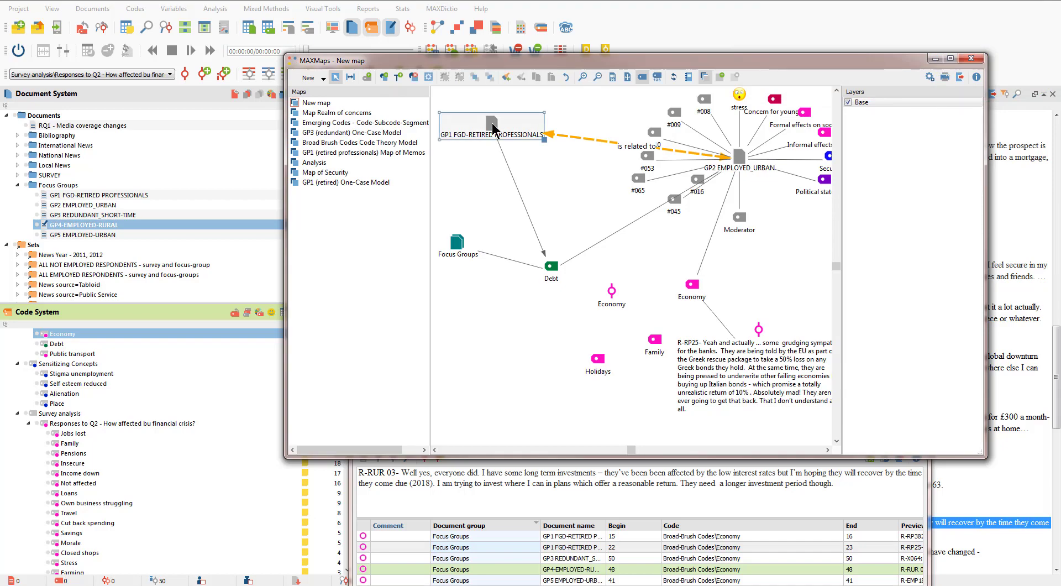
right_click(493, 125)
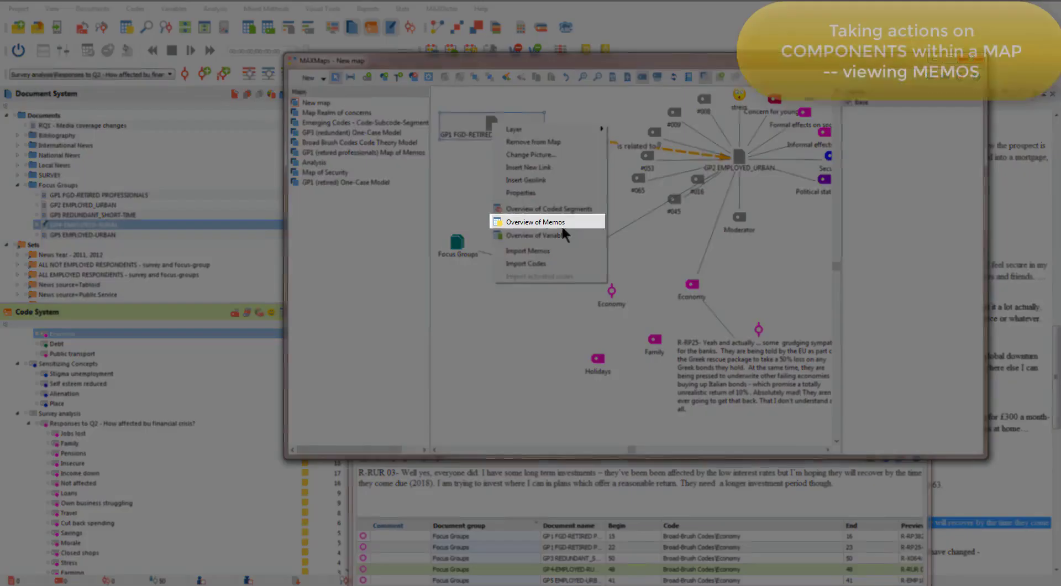
click(564, 223)
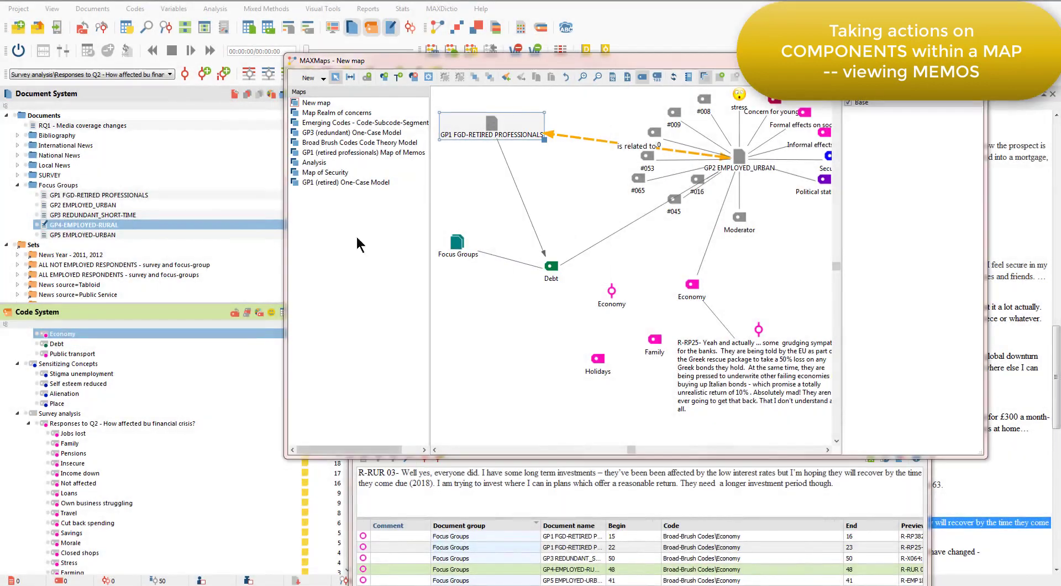
drag(116, 136, 440, 270)
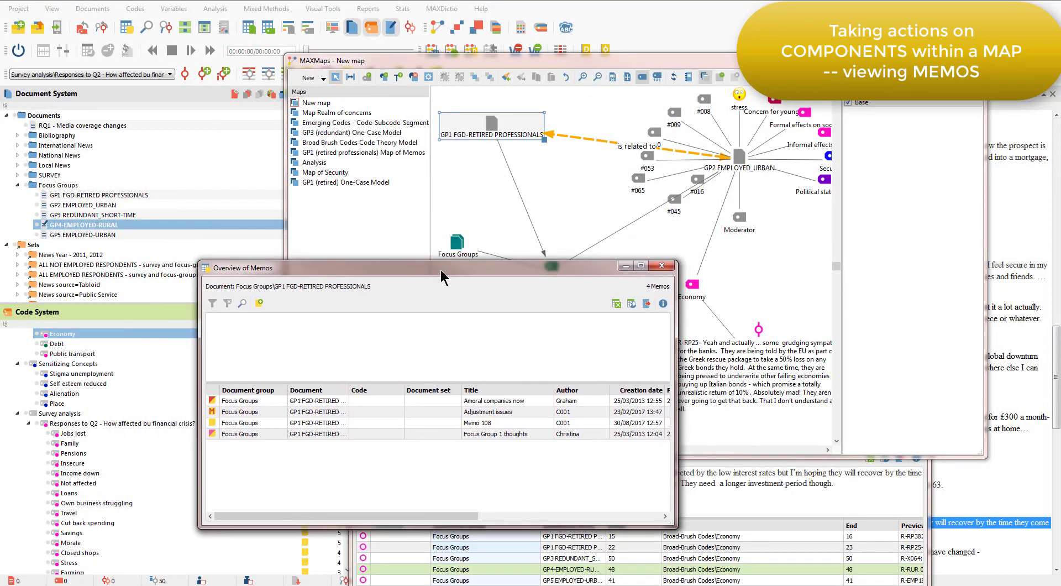
click(478, 126)
Import GP1's memos onto the map and spread Memo 108, Adjustment issues and Amoral companies now around it
right_click(478, 127)
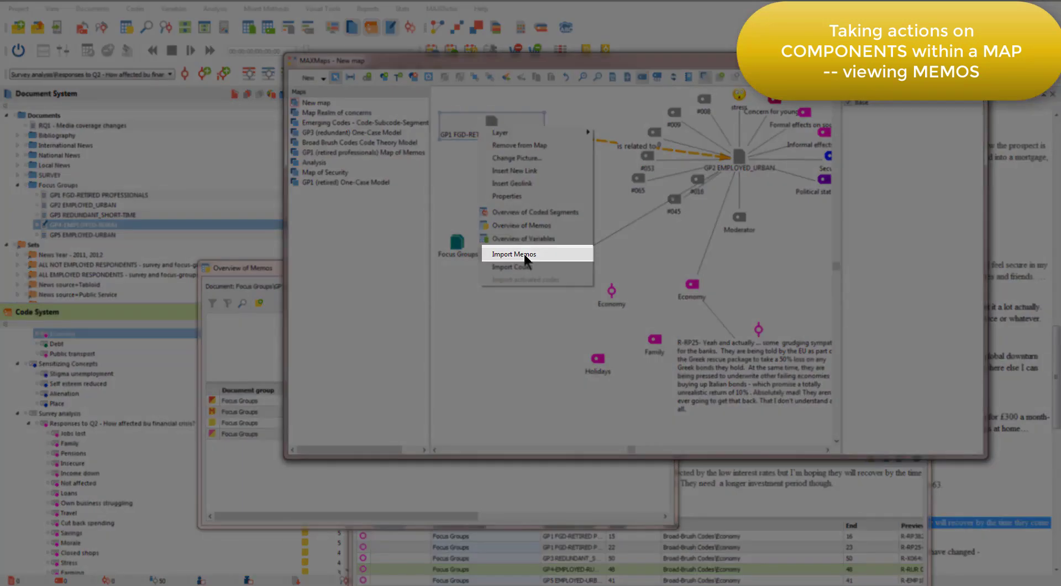
click(514, 253)
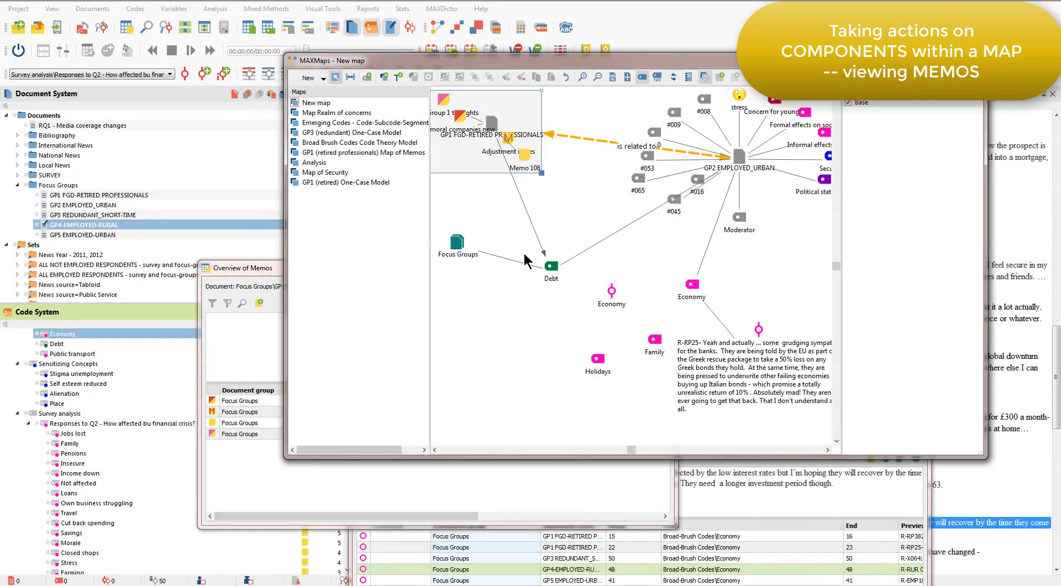
click(539, 193)
drag(524, 156, 461, 213)
drag(514, 147, 569, 216)
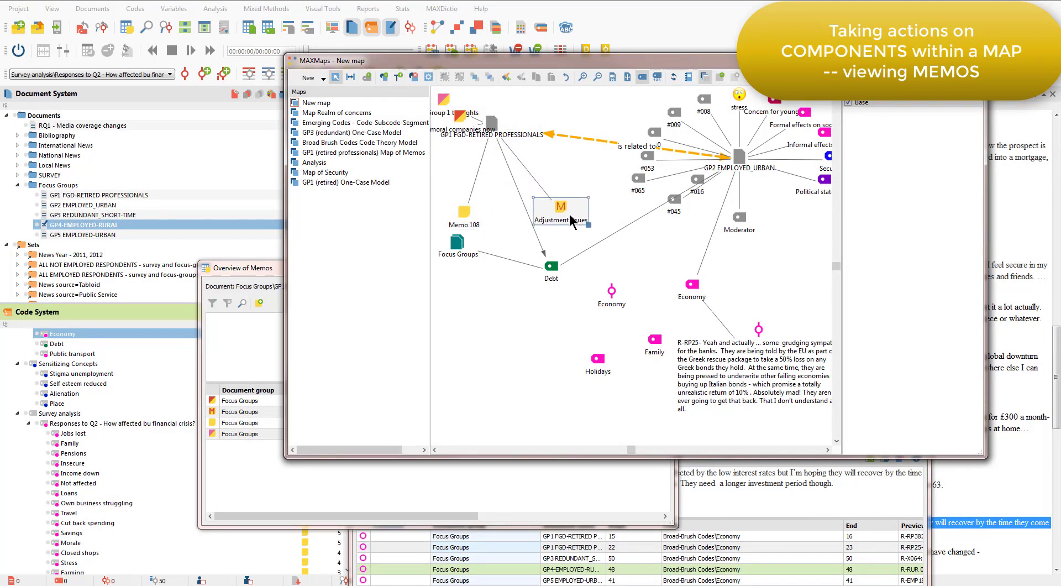
drag(464, 127, 585, 191)
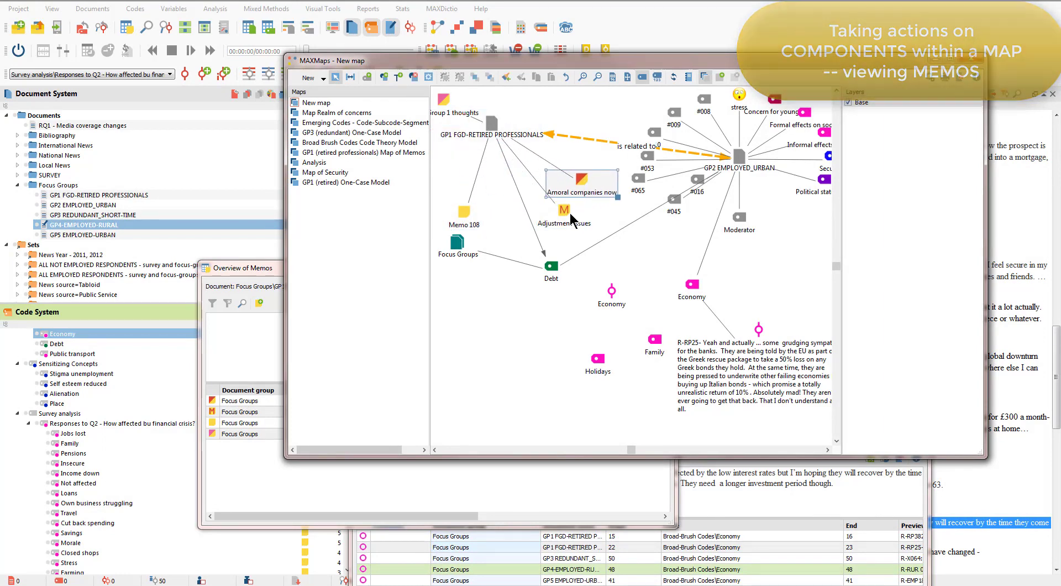
click(585, 223)
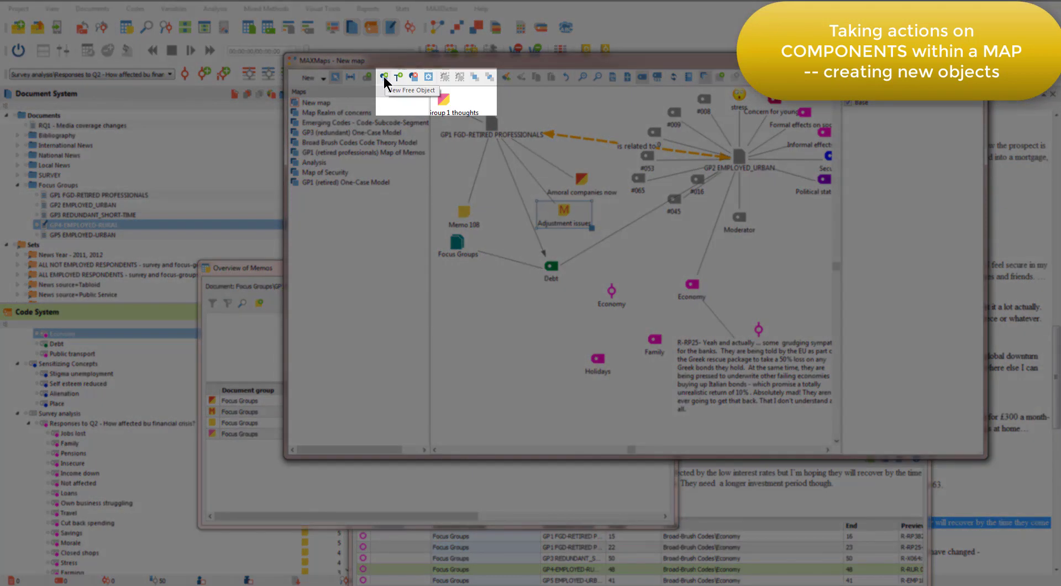
Add a rounded-rectangle free object below Focus Groups and bring its properties window into view
click(383, 76)
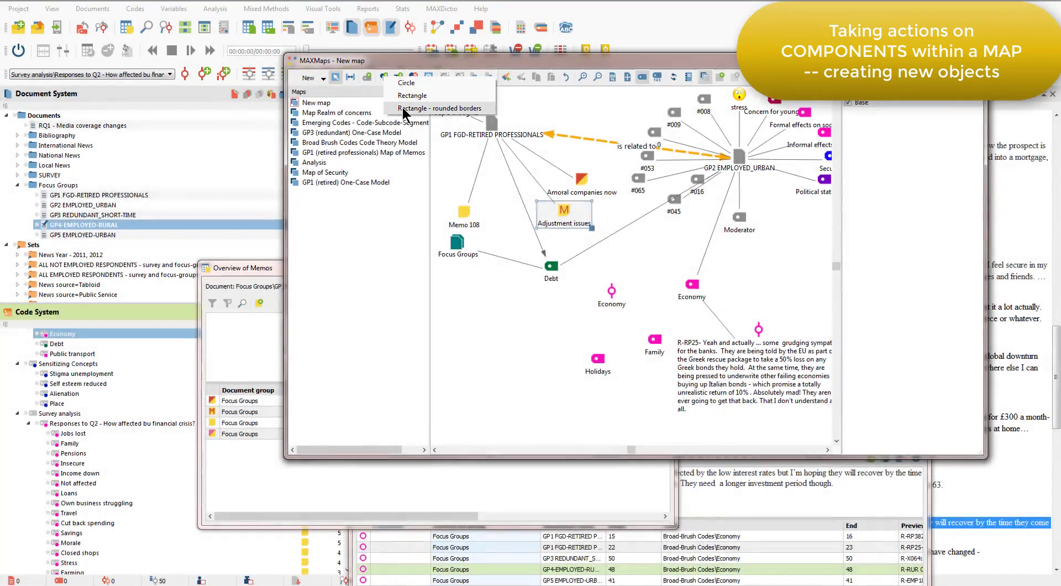
click(402, 108)
drag(456, 117, 519, 353)
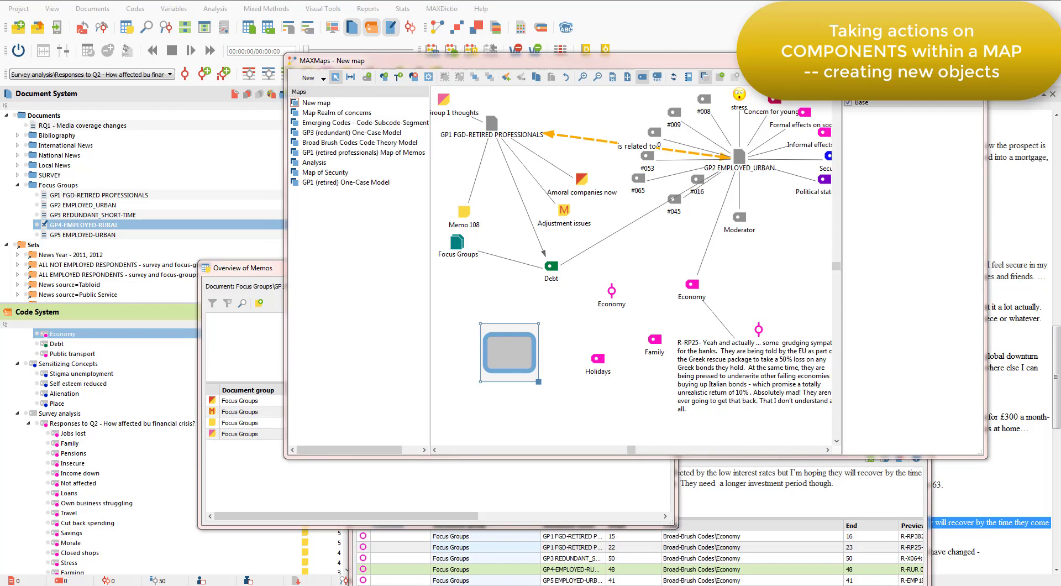
drag(55, 114, 207, 181)
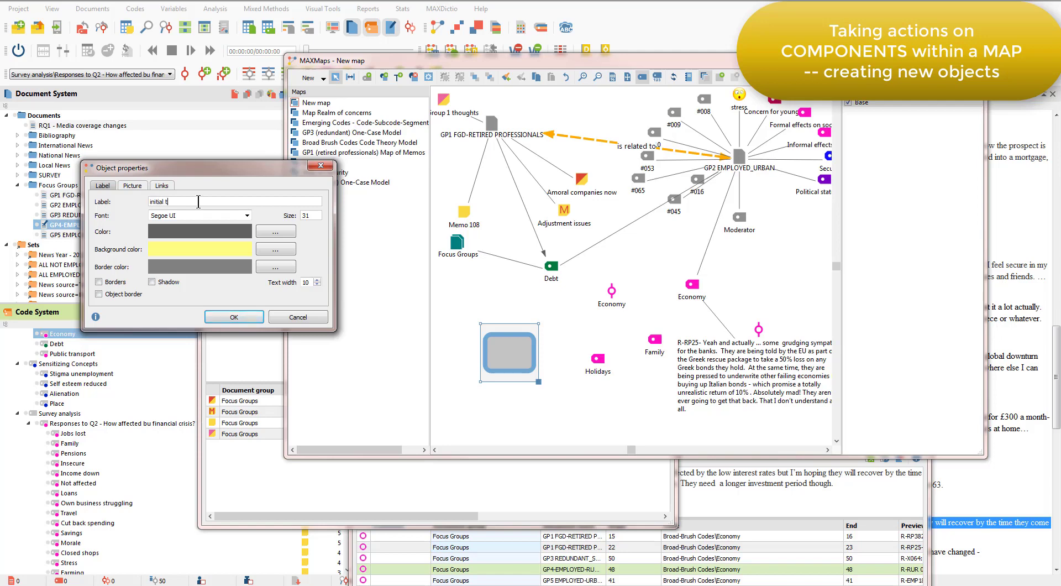
Finish the label 'initial thoughts', set the shape's form to Picture, and browse for an image
text(houghts)
click(132, 185)
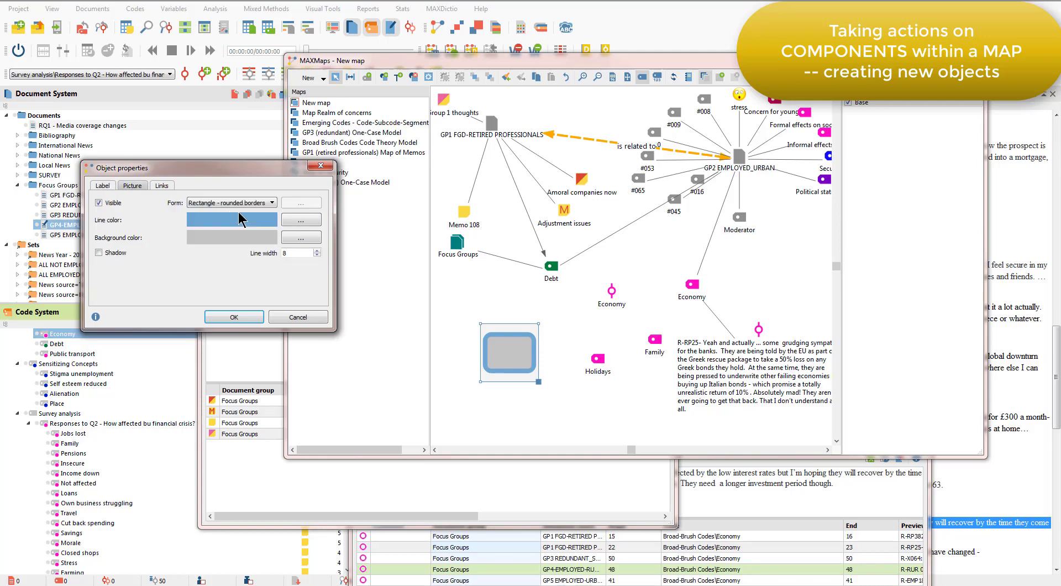
click(268, 202)
click(254, 239)
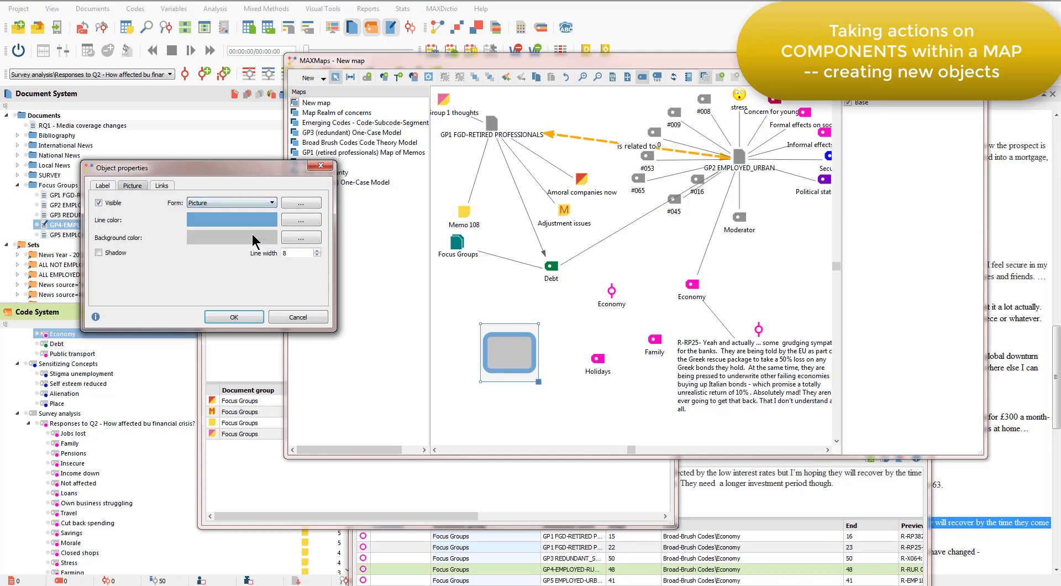
click(298, 205)
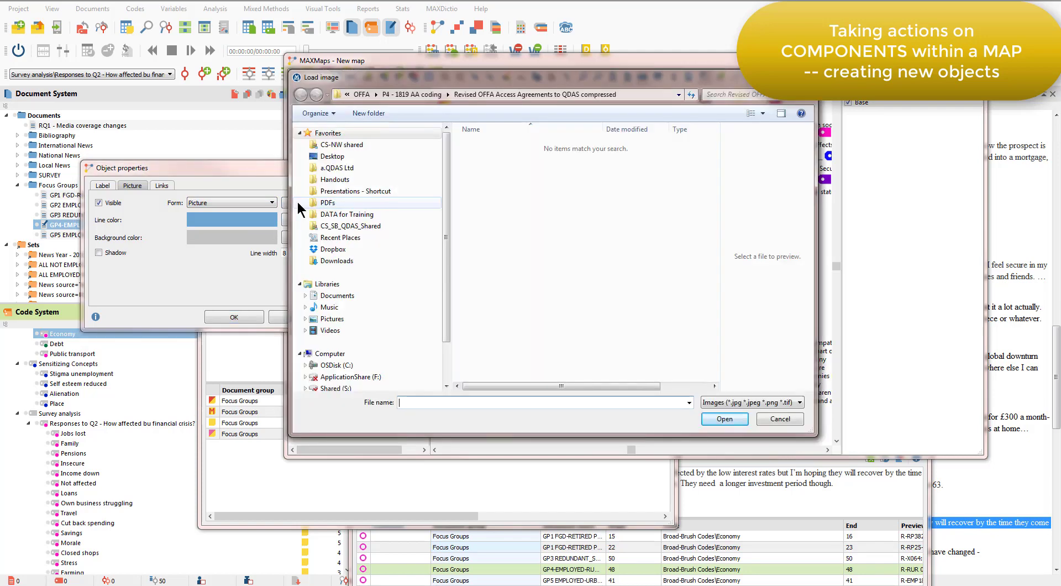
Cancel the image and property edits, then add a free-text label 'Family issues' placed above GP1
click(779, 419)
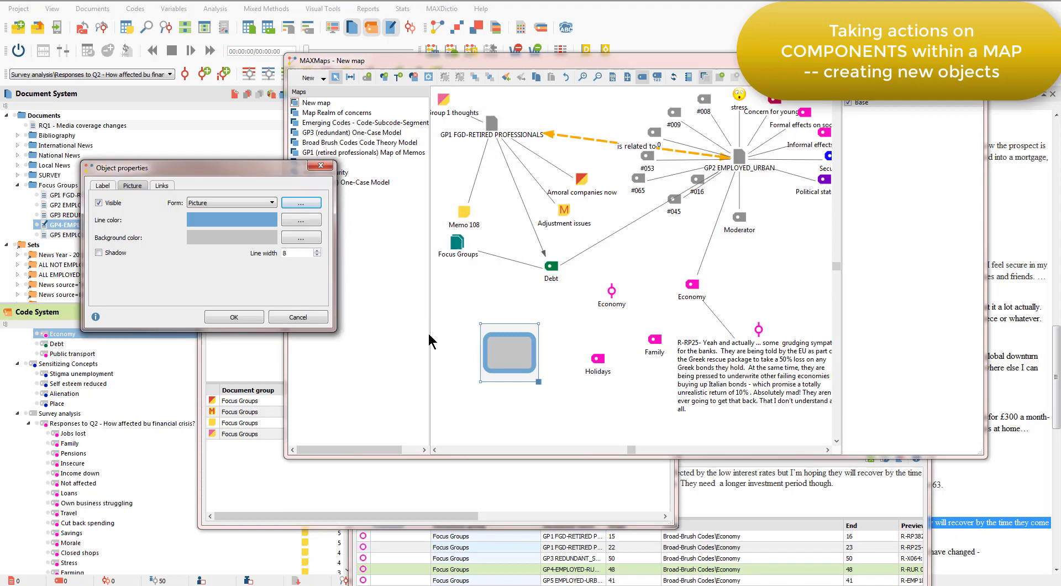
click(318, 317)
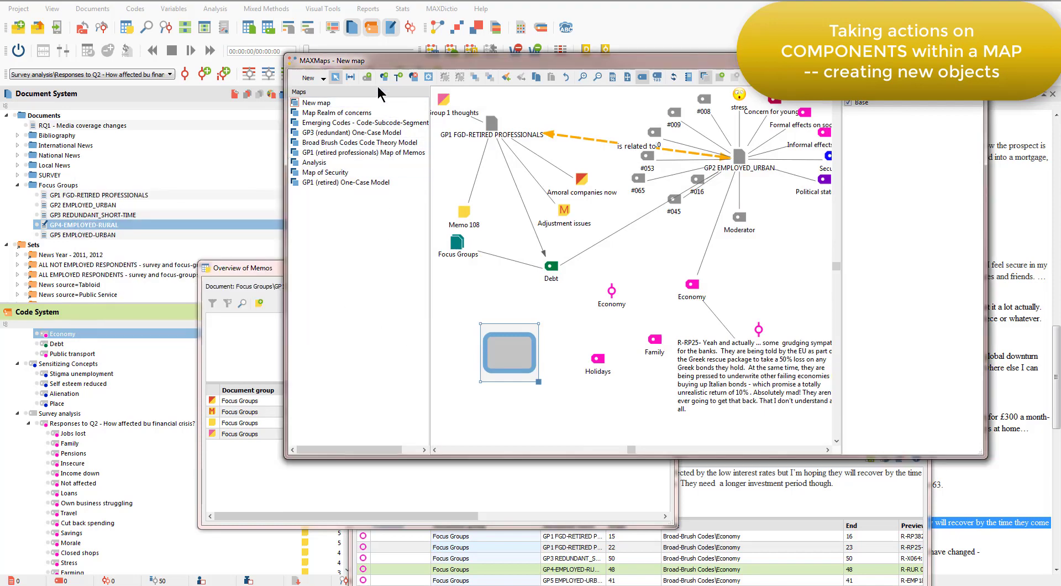
click(397, 77)
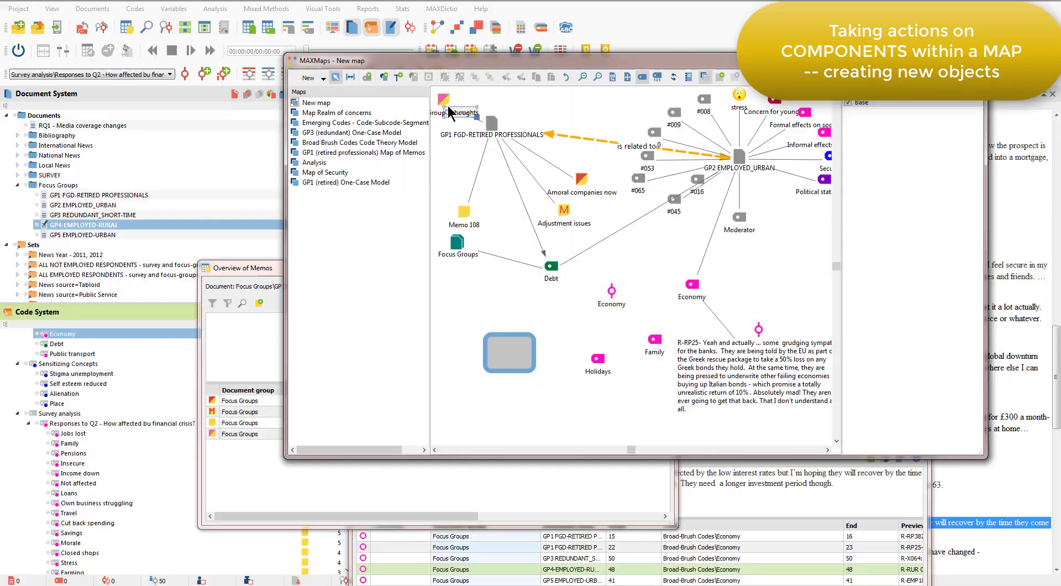
click(459, 134)
drag(459, 137, 532, 325)
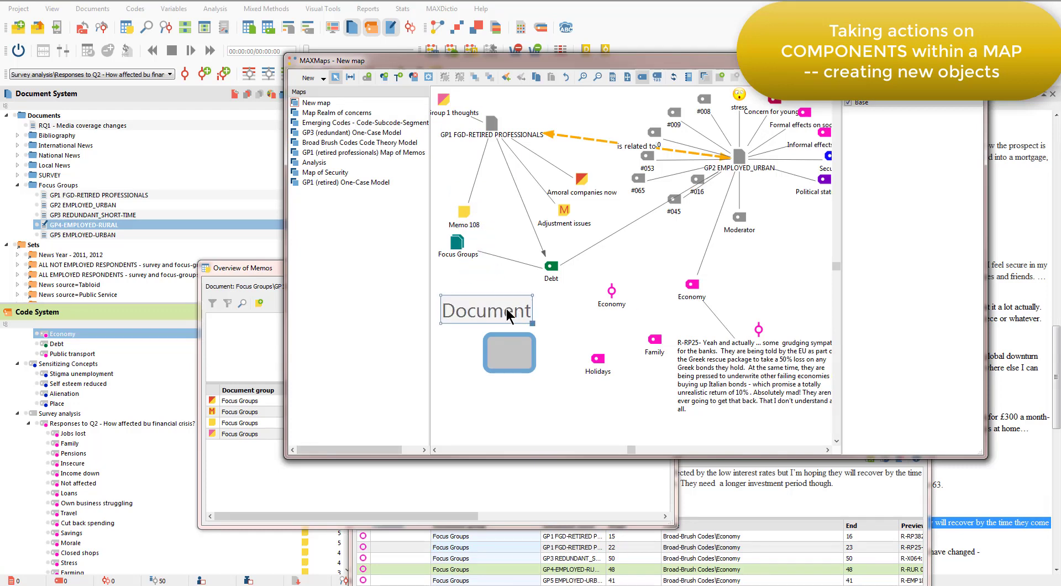
double_click(504, 310)
double_click(505, 311)
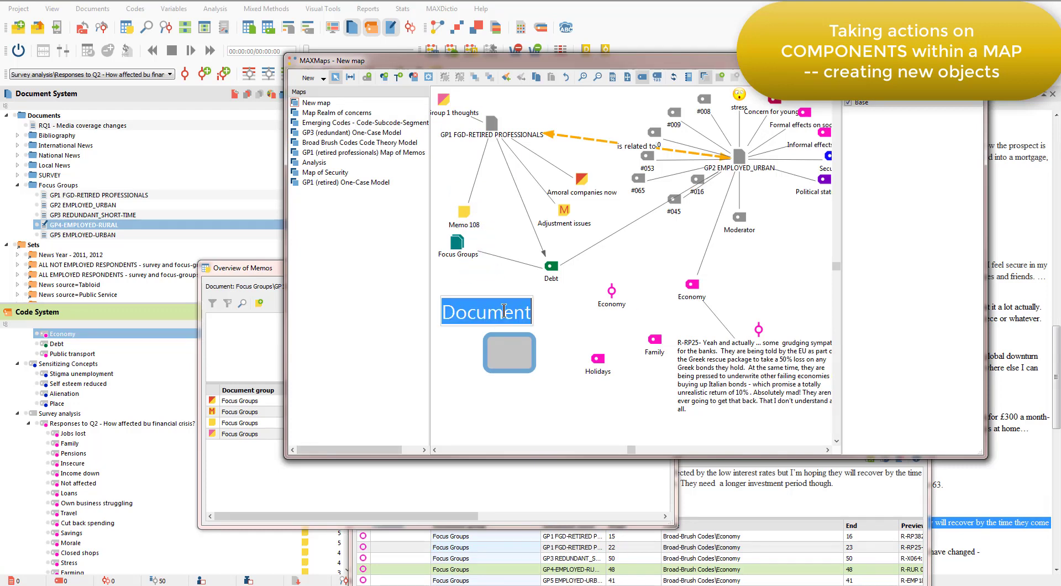
text(Family issues)
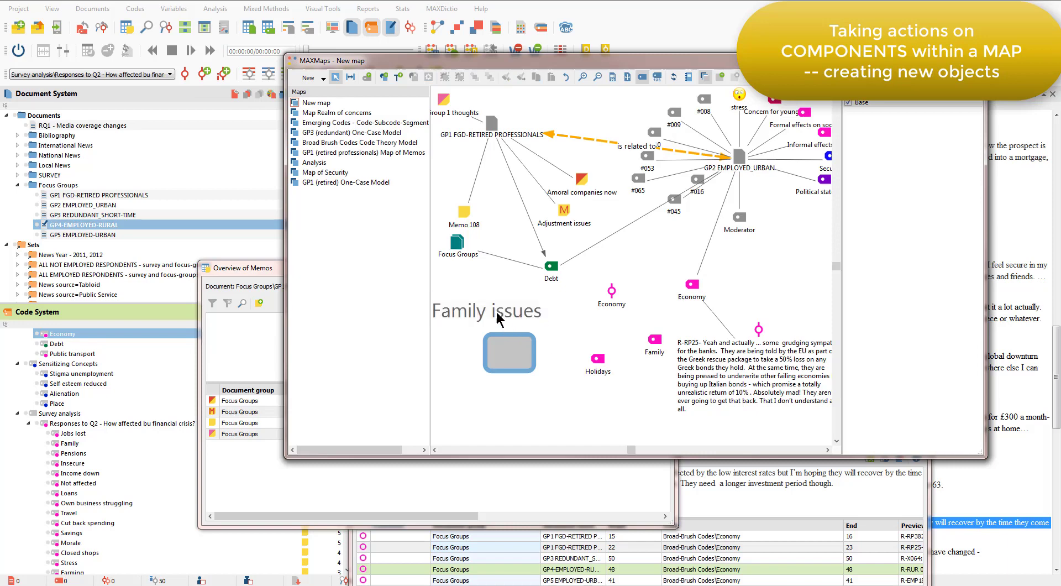
drag(510, 316, 588, 109)
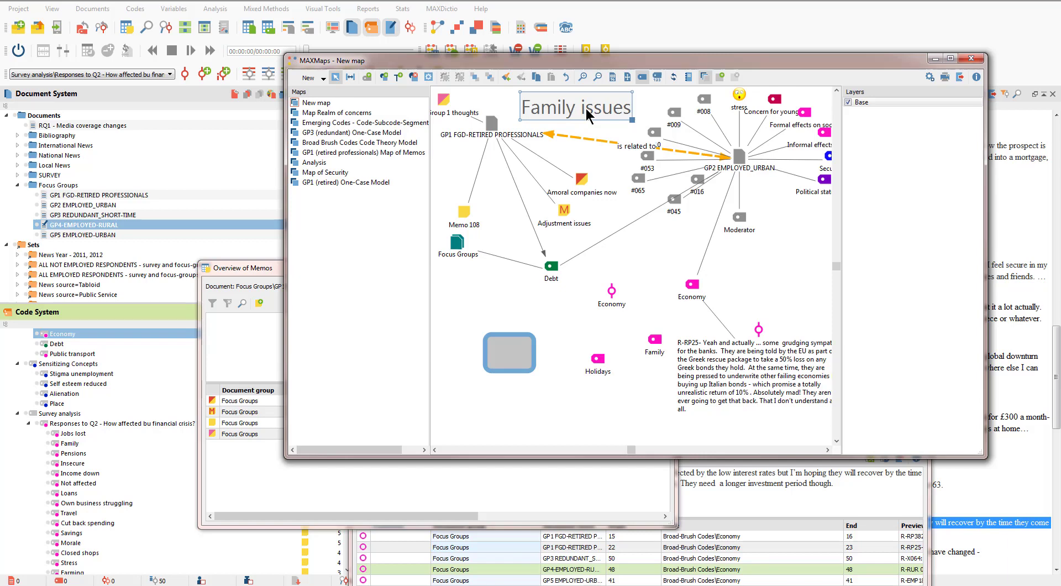
Open the Map of Security and widen the map window to the left
click(331, 172)
drag(287, 203, 191, 214)
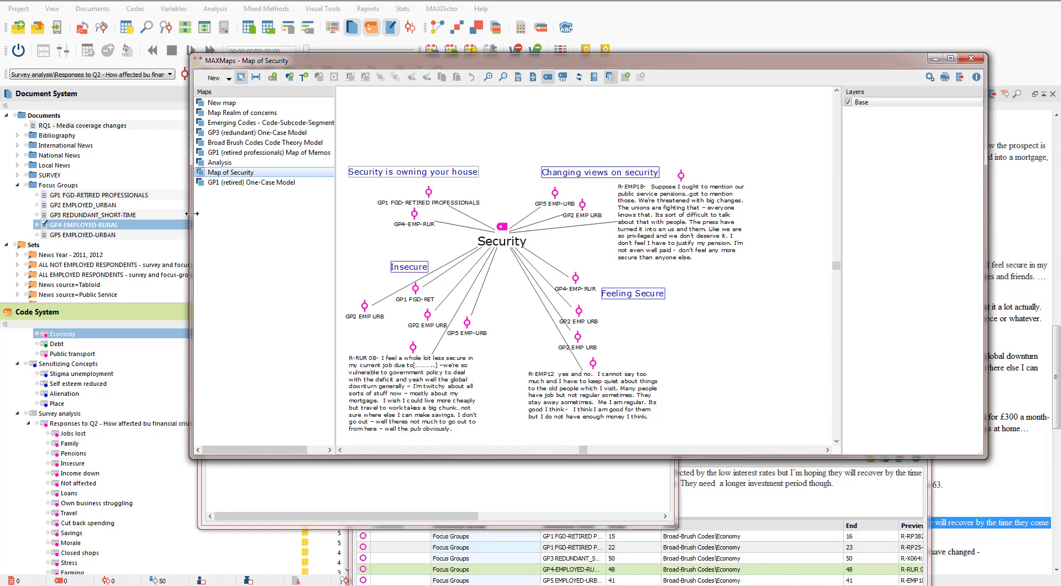
Open the Realm of concerns map and switch on the Immediate impacts and Wider impacts layers
click(236, 114)
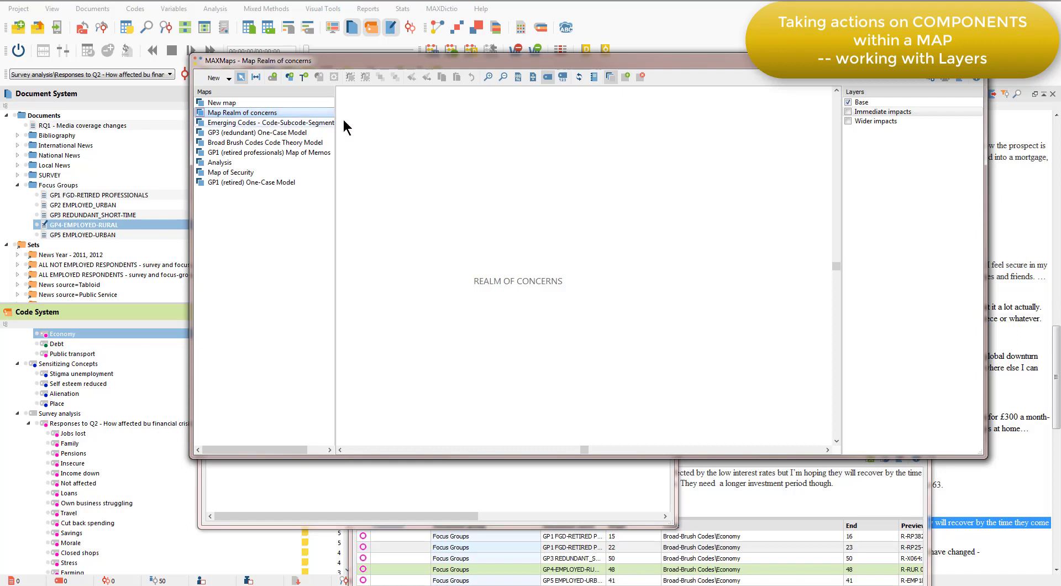
click(849, 112)
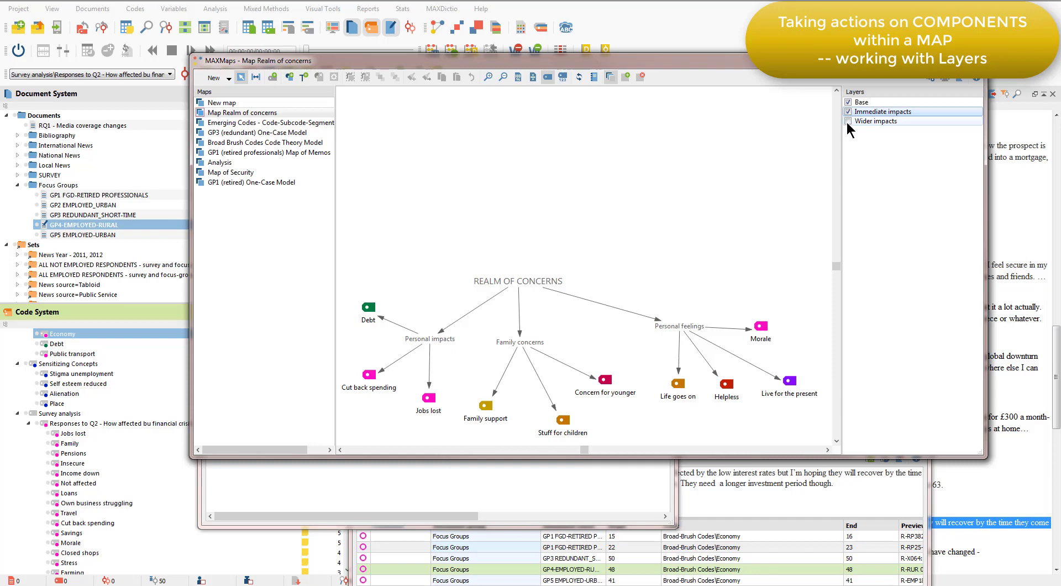
click(848, 121)
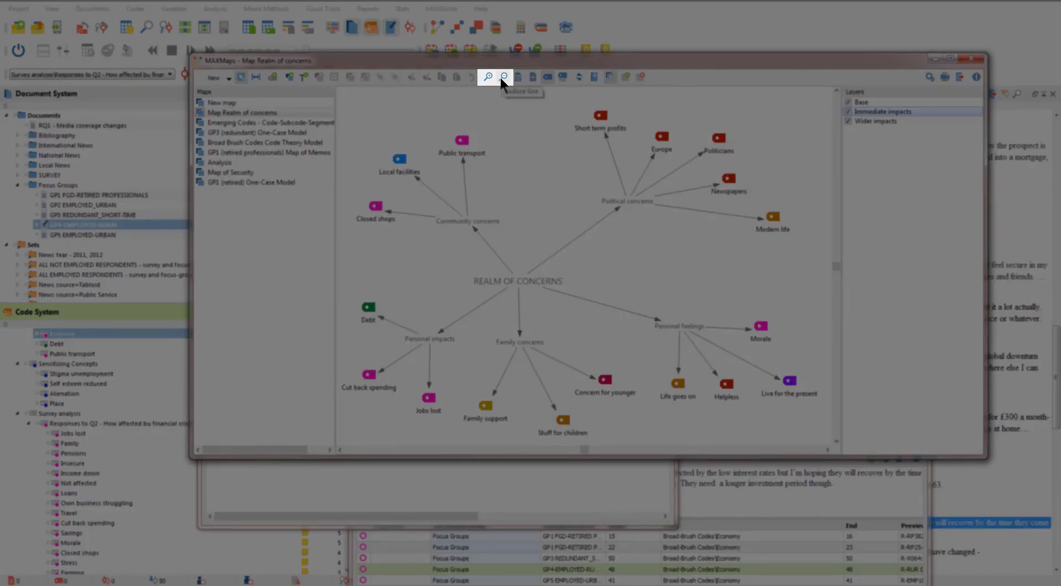
click(503, 77)
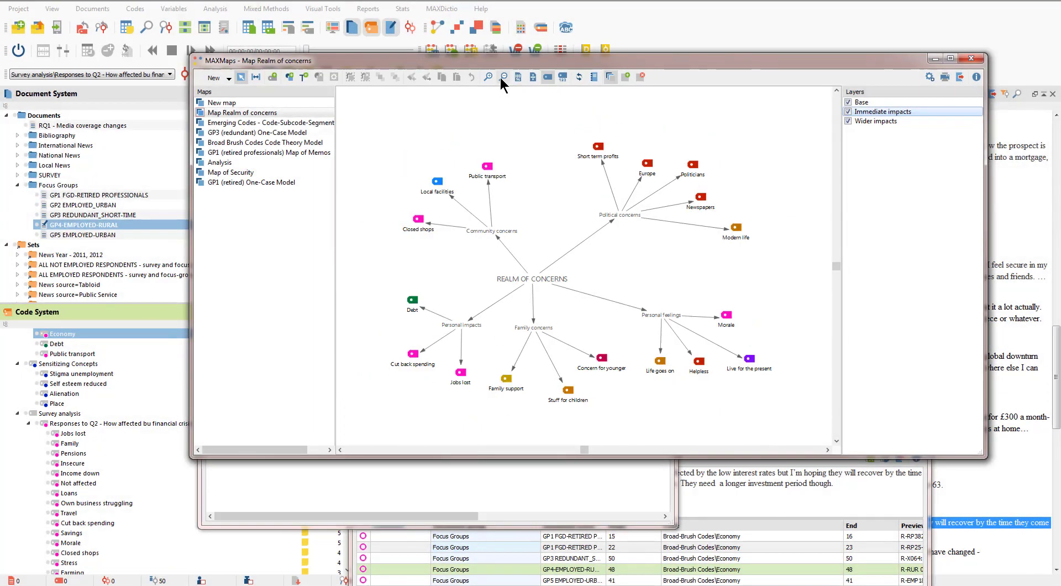
click(499, 77)
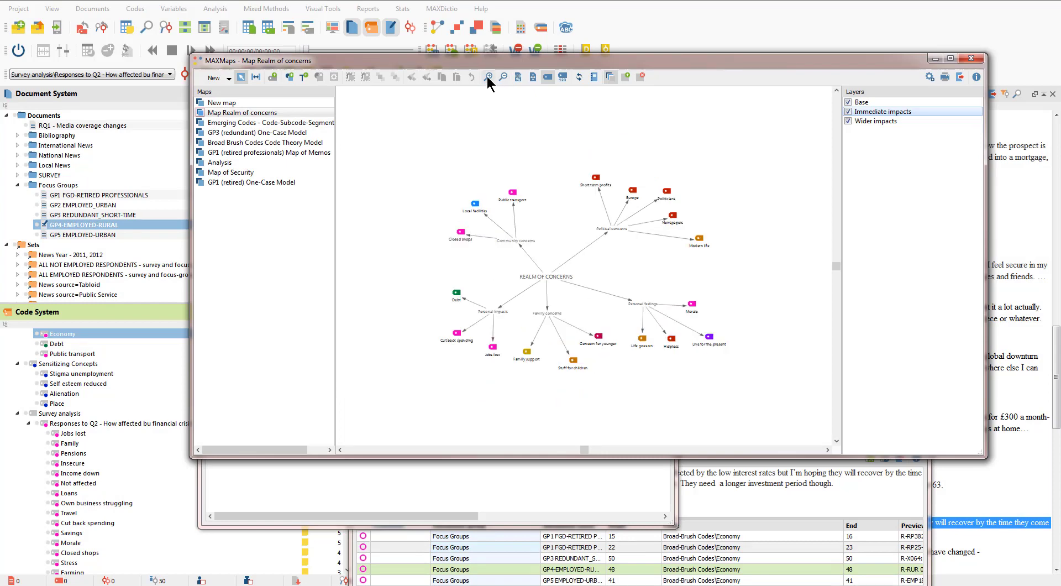
click(488, 77)
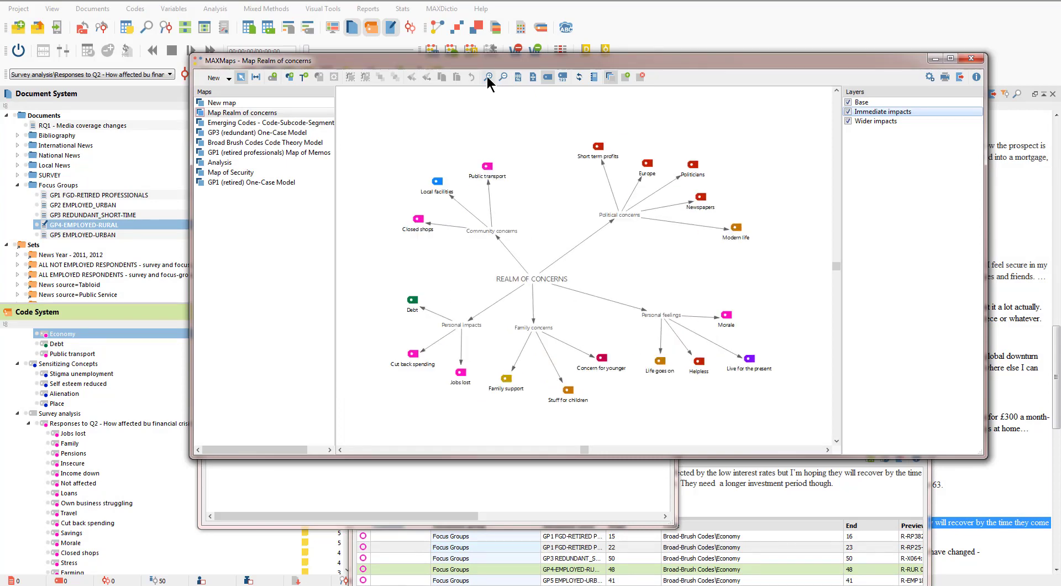
click(488, 78)
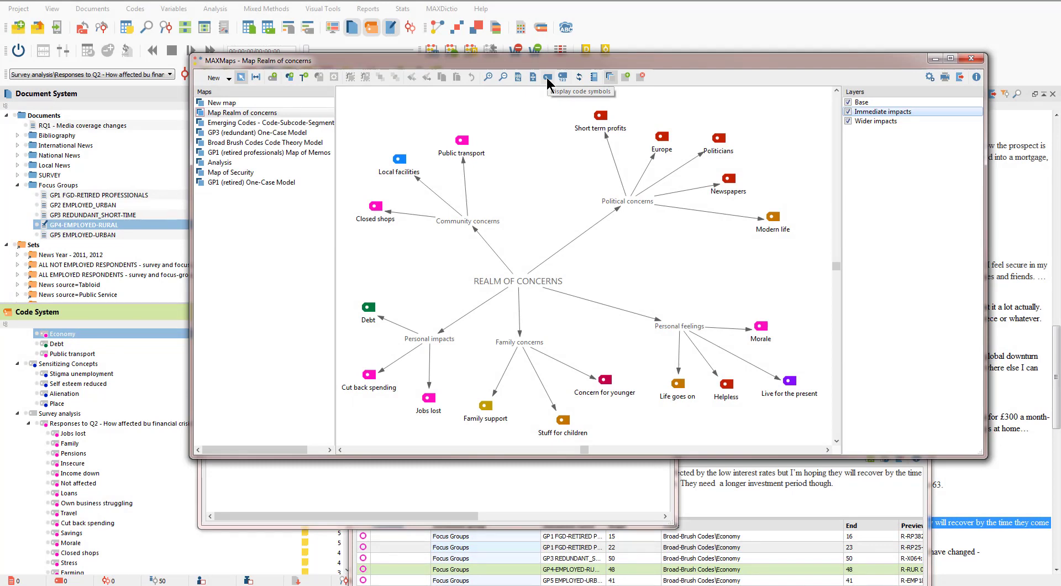
Toggle code symbols off and back on, then display code frequencies beside the map labels
click(547, 77)
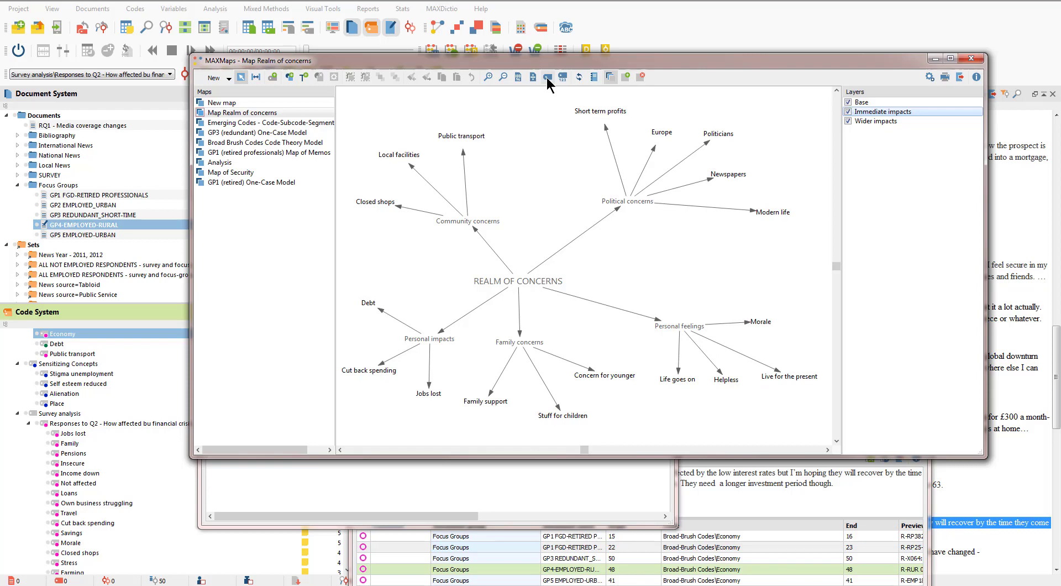
click(546, 77)
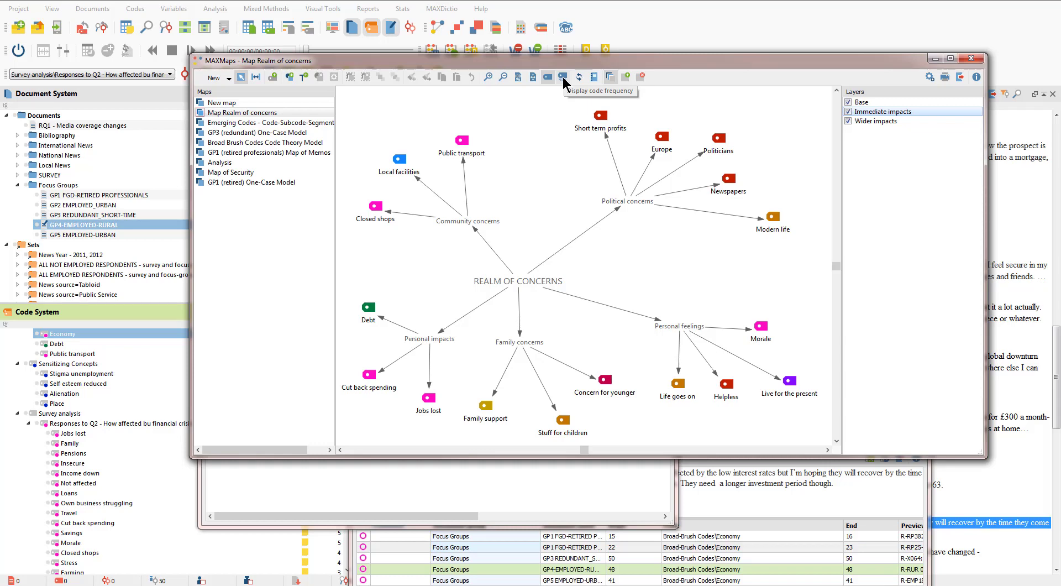
click(564, 80)
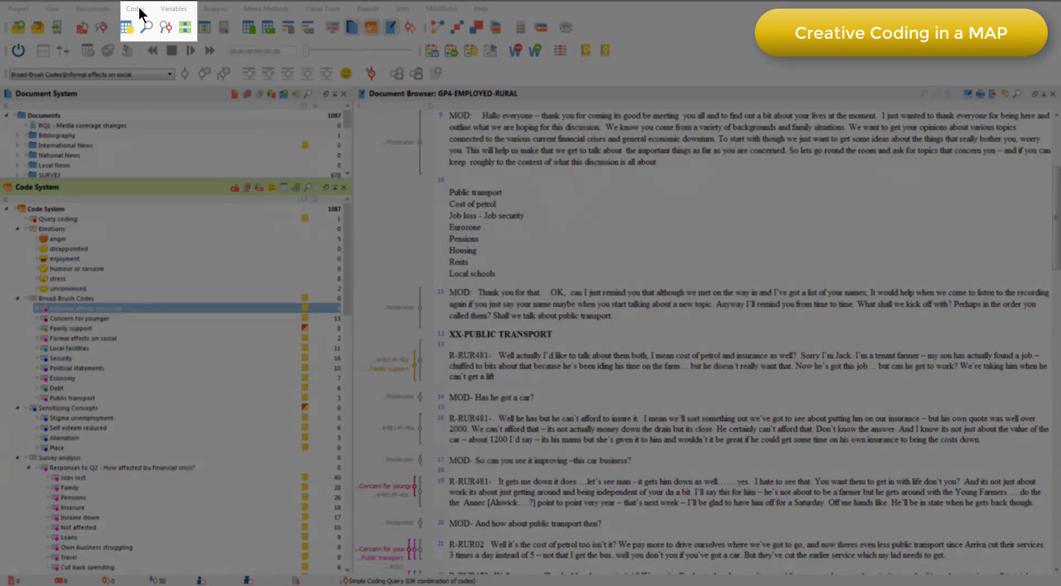
Start Creative Coding from the Codes menu
click(140, 10)
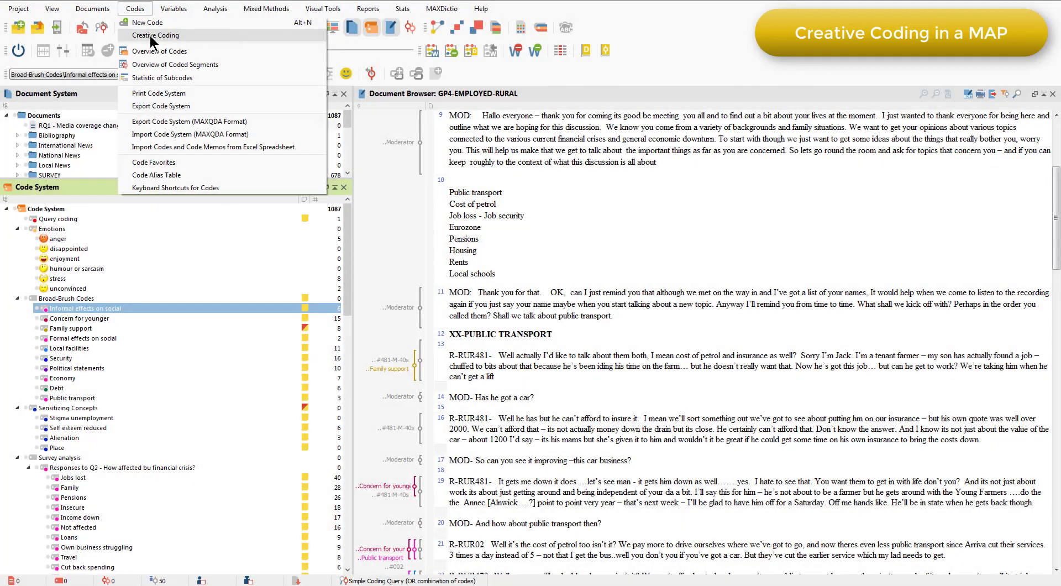
click(150, 36)
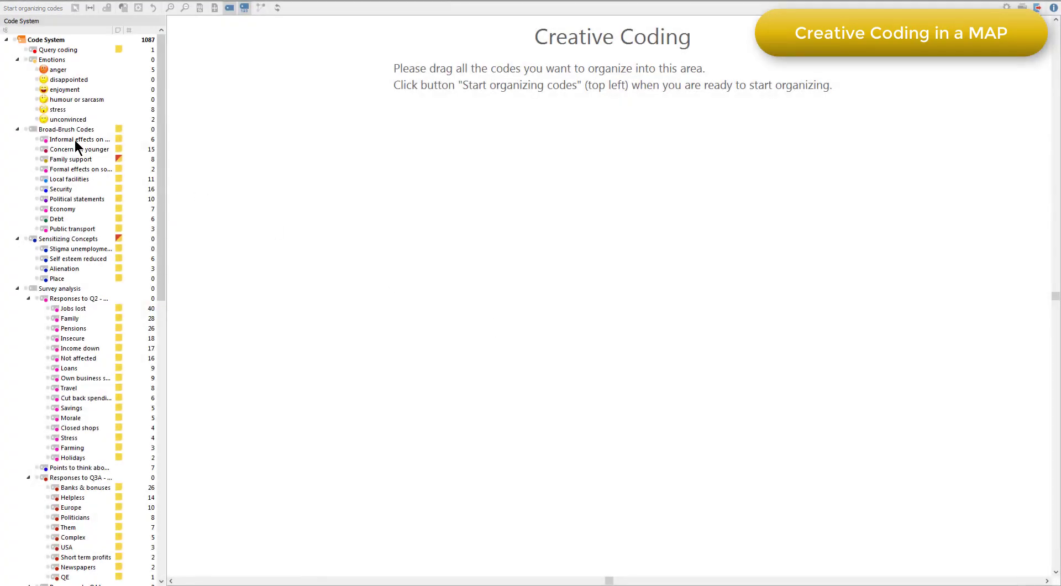
Drag Informal effects on social, Concern for younger, Family, Holidays and Helpless onto the canvas
drag(80, 142, 461, 154)
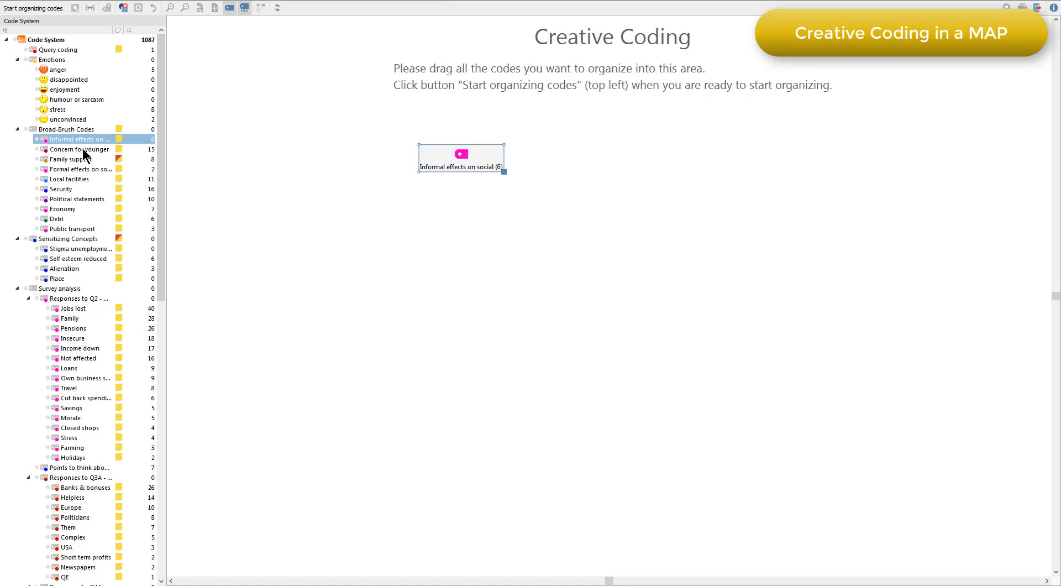
drag(83, 150, 445, 285)
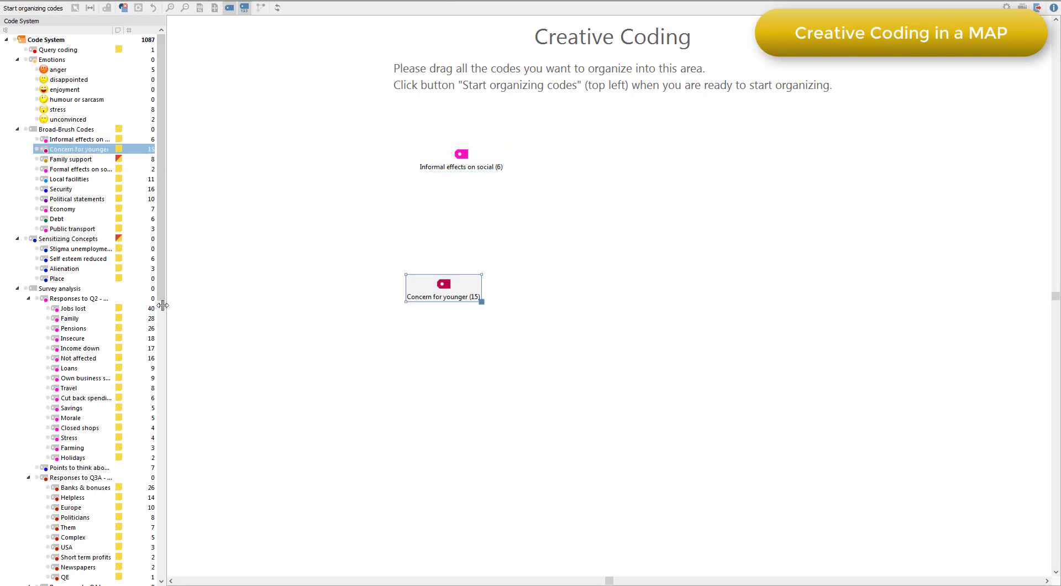
click(69, 322)
drag(69, 322, 489, 380)
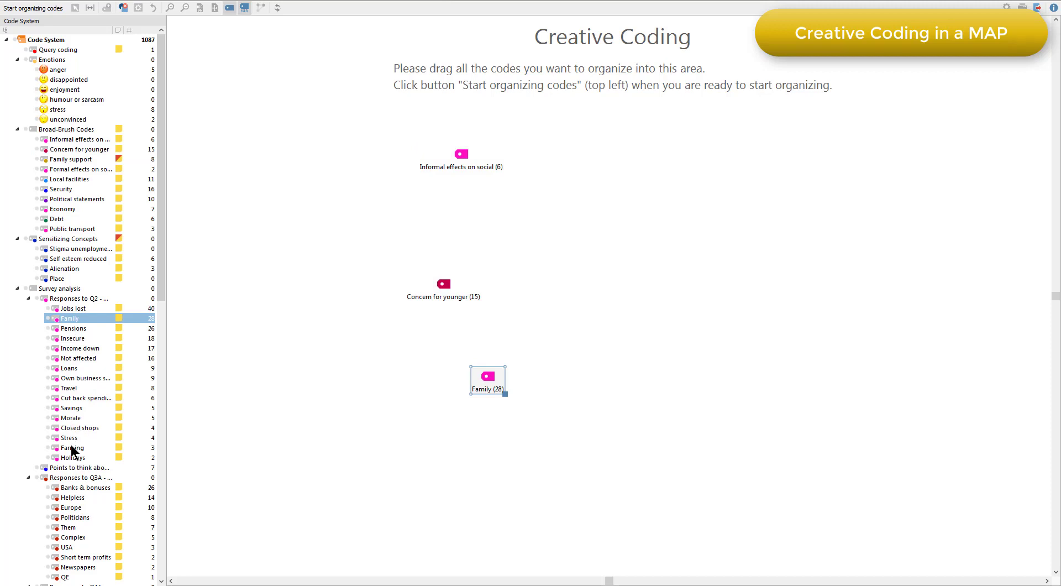
drag(78, 459, 458, 426)
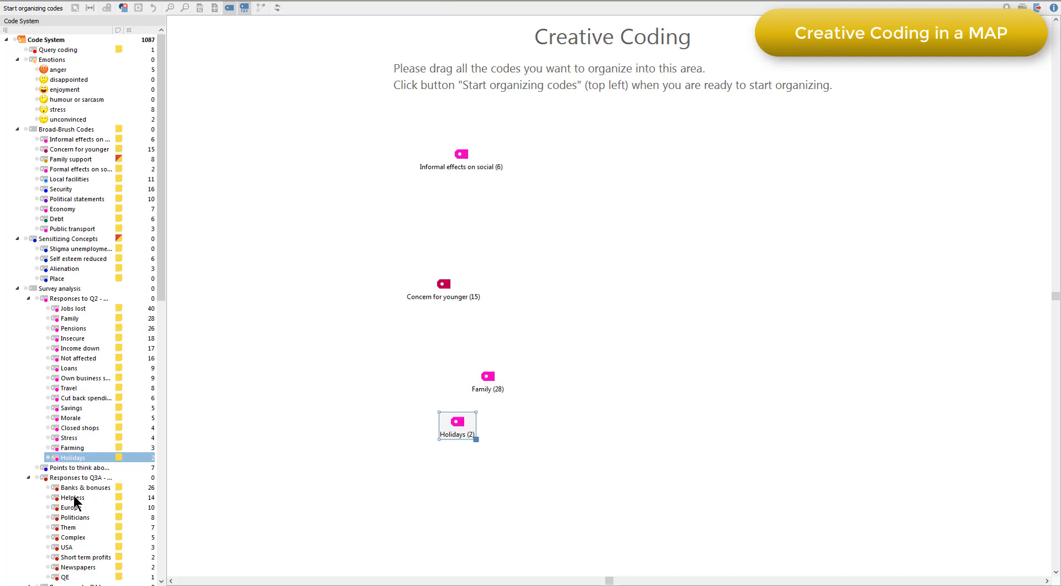
drag(74, 498, 686, 475)
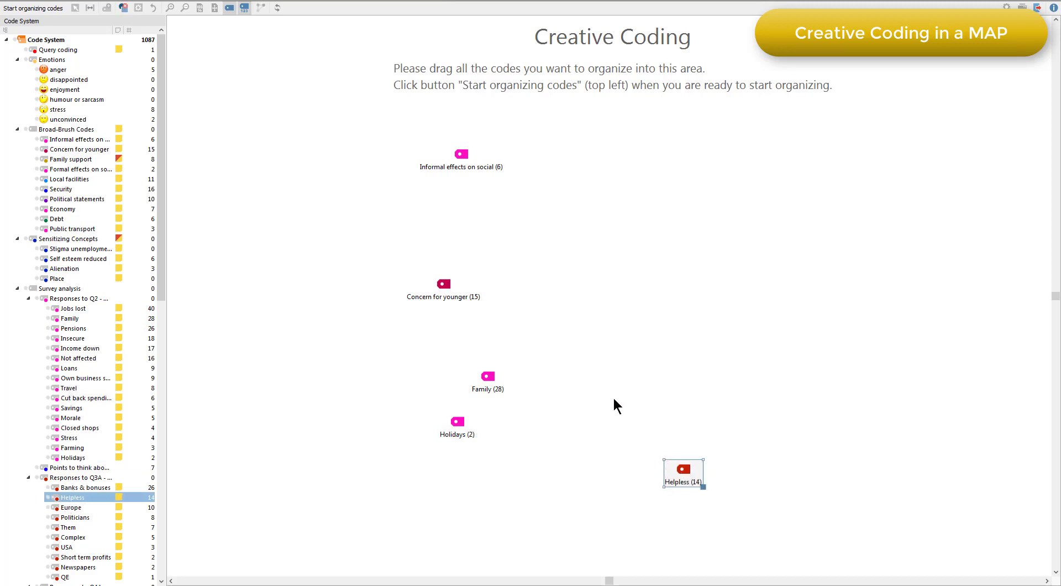
Line up Concern for younger, Family, Holidays and Helpless in a row below Informal effects on social
drag(442, 287, 338, 290)
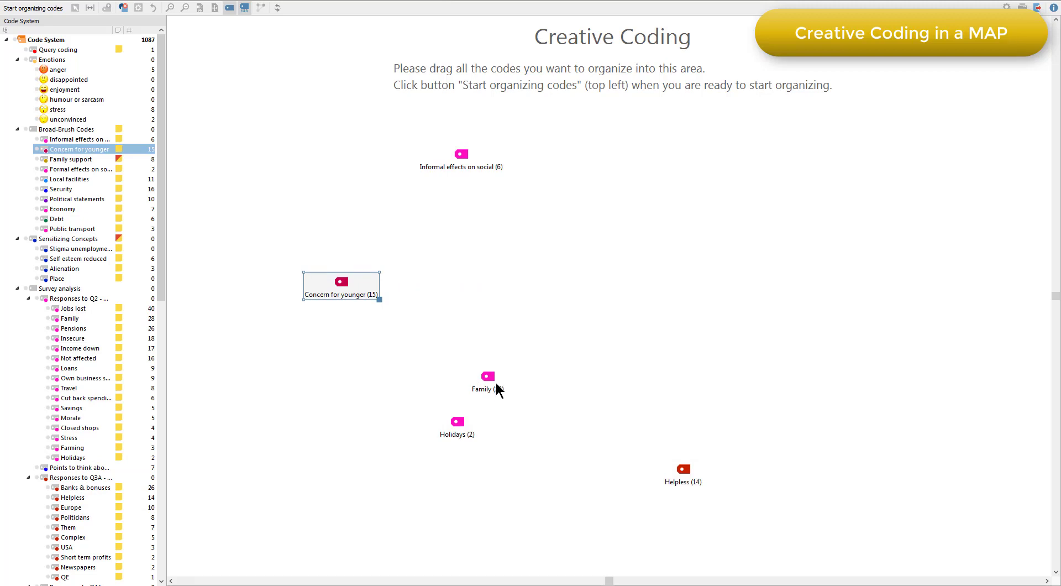
drag(489, 378, 453, 295)
drag(460, 434, 542, 307)
drag(675, 468, 629, 304)
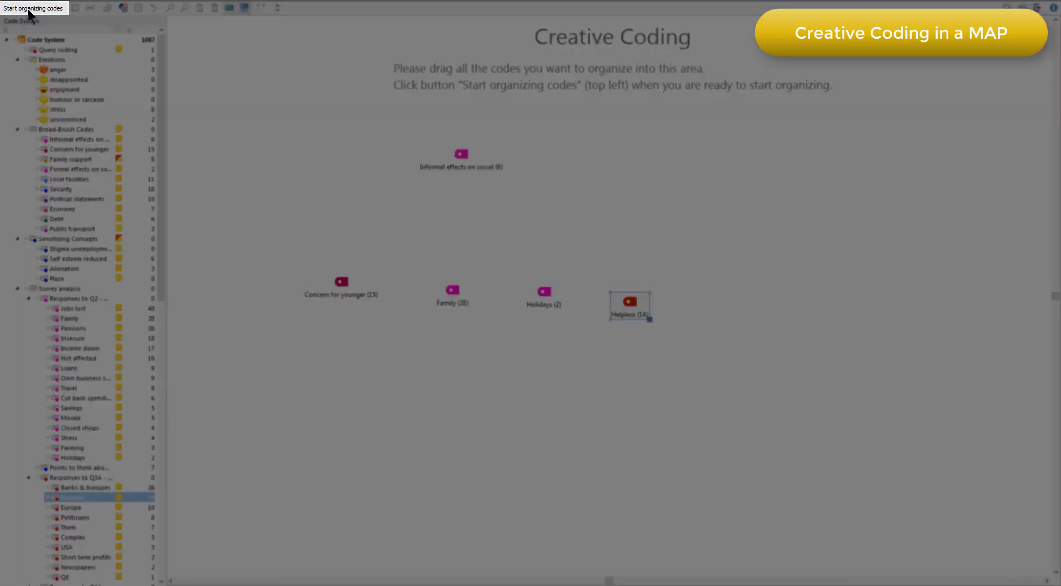
Draw link arrows from Informal effects on social to Concern for younger, Family, Holidays and Helpless
click(29, 12)
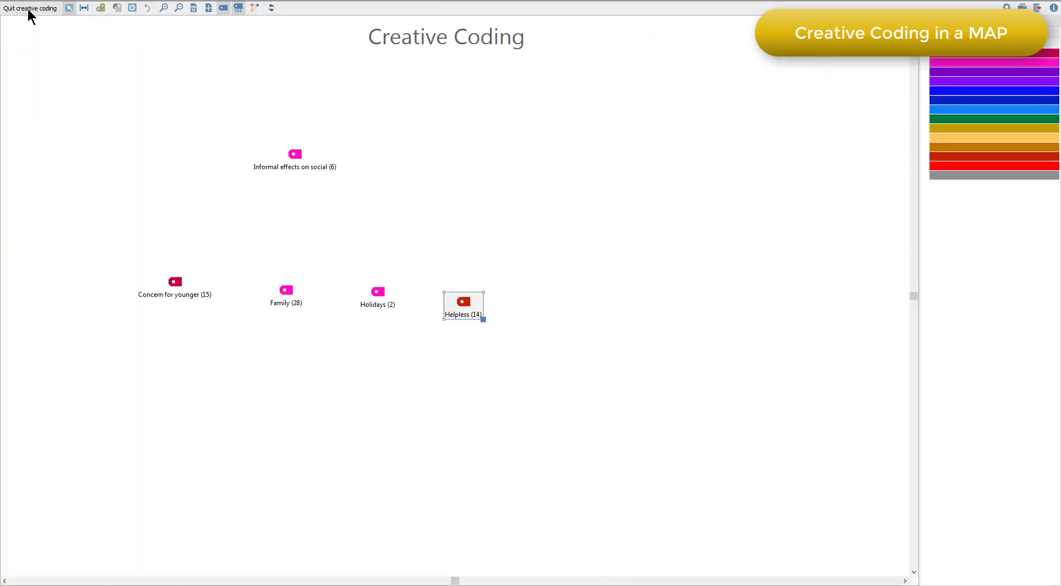
click(83, 10)
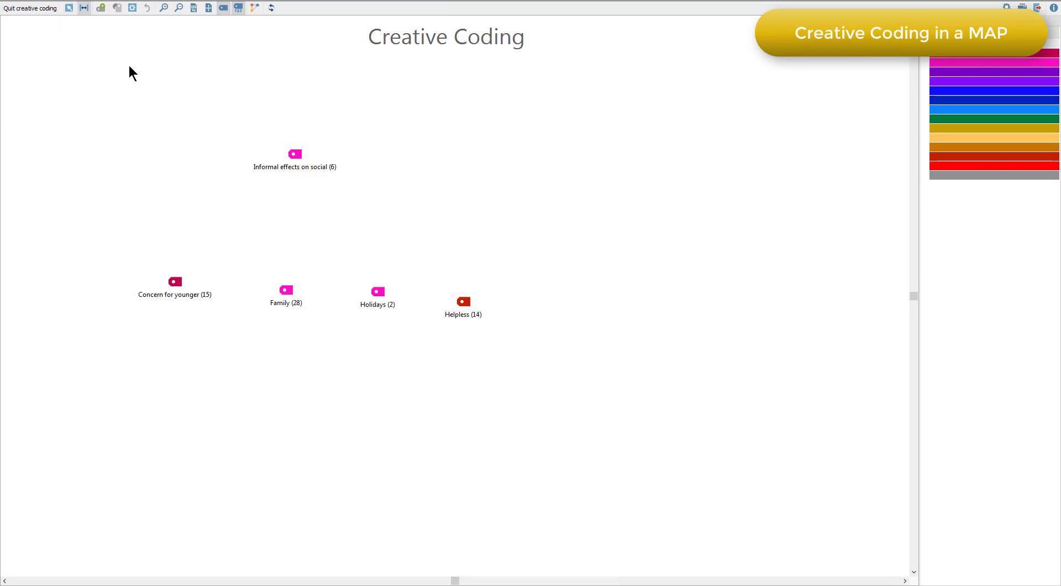
click(293, 166)
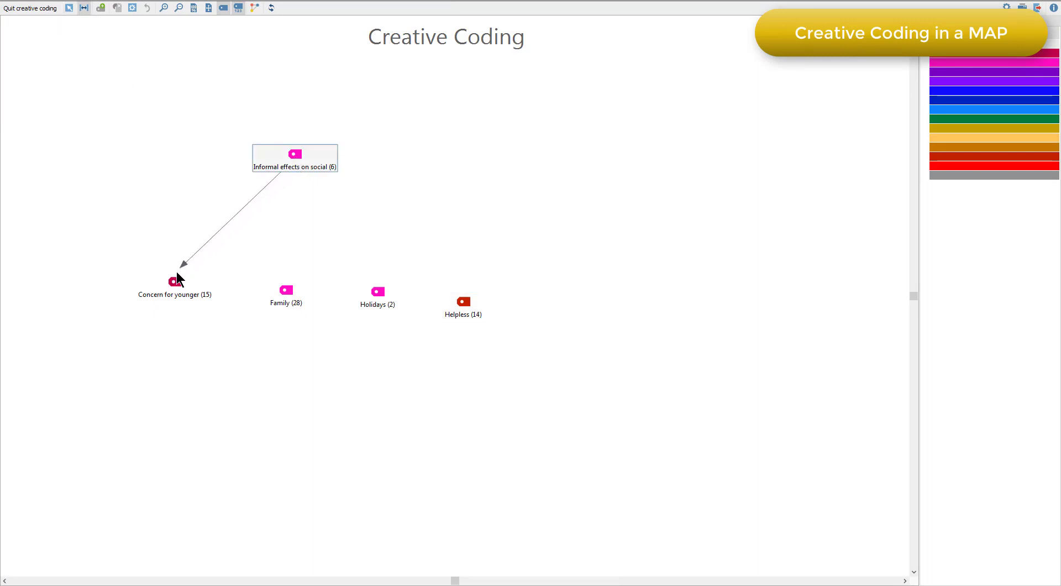
click(175, 279)
click(294, 154)
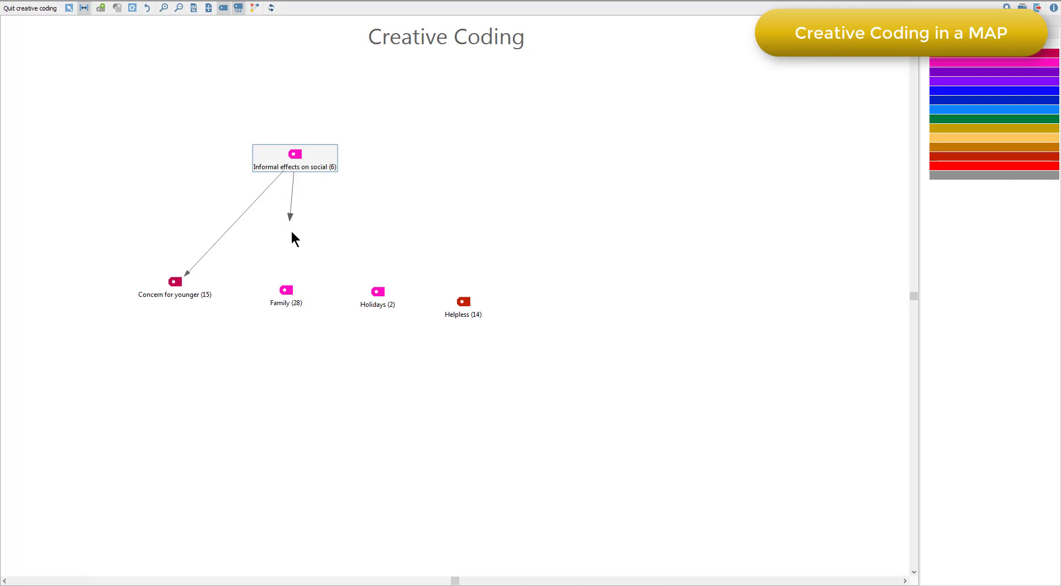
click(288, 287)
click(294, 153)
click(376, 293)
click(308, 165)
click(459, 303)
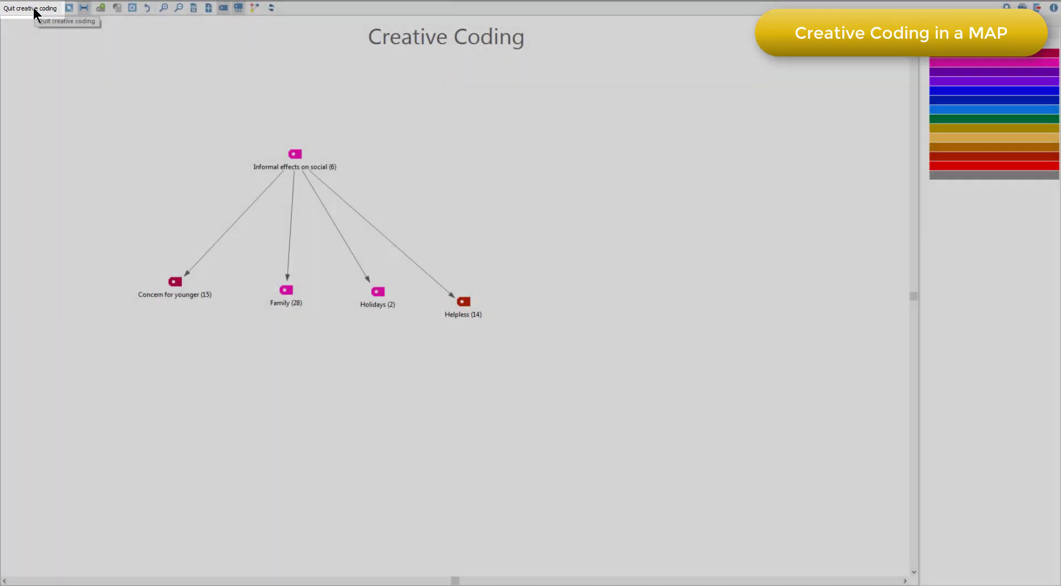
Quit Creative Coding and answer Yes to apply the new code structure
click(35, 11)
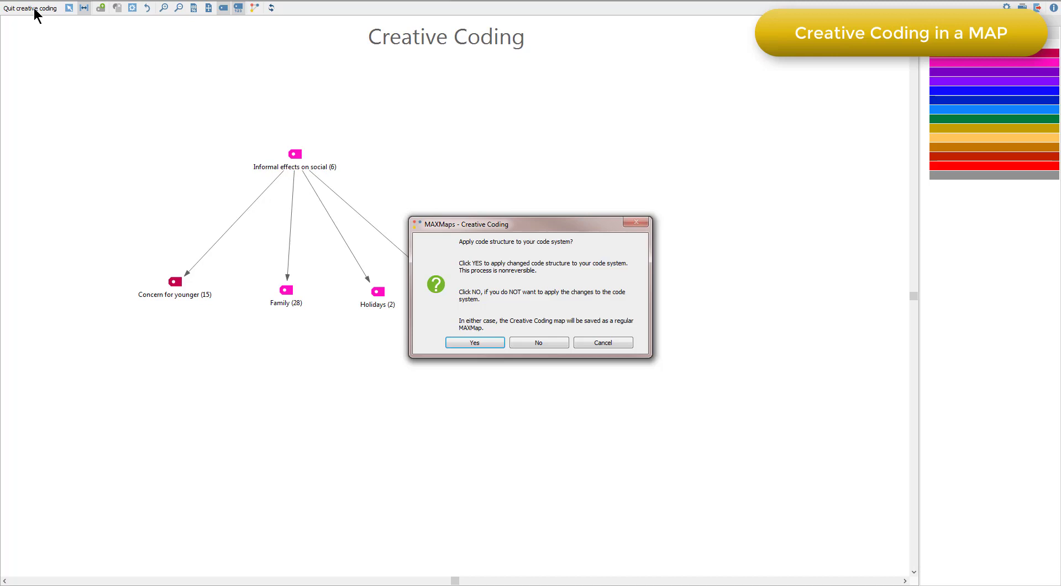
click(476, 342)
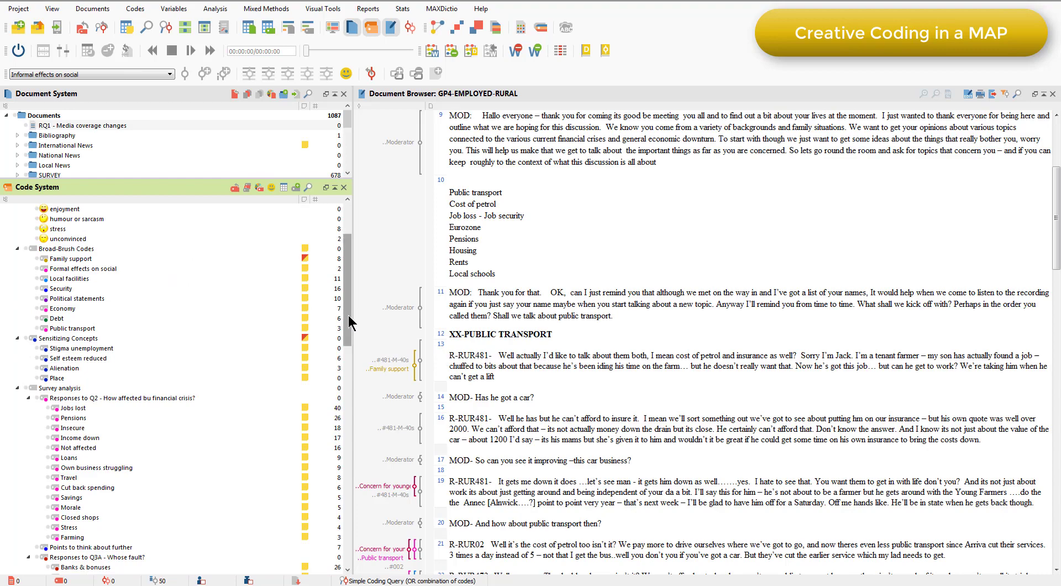
Scroll the Code System up and select Informal effects on social to see its four subcodes
drag(347, 310, 339, 265)
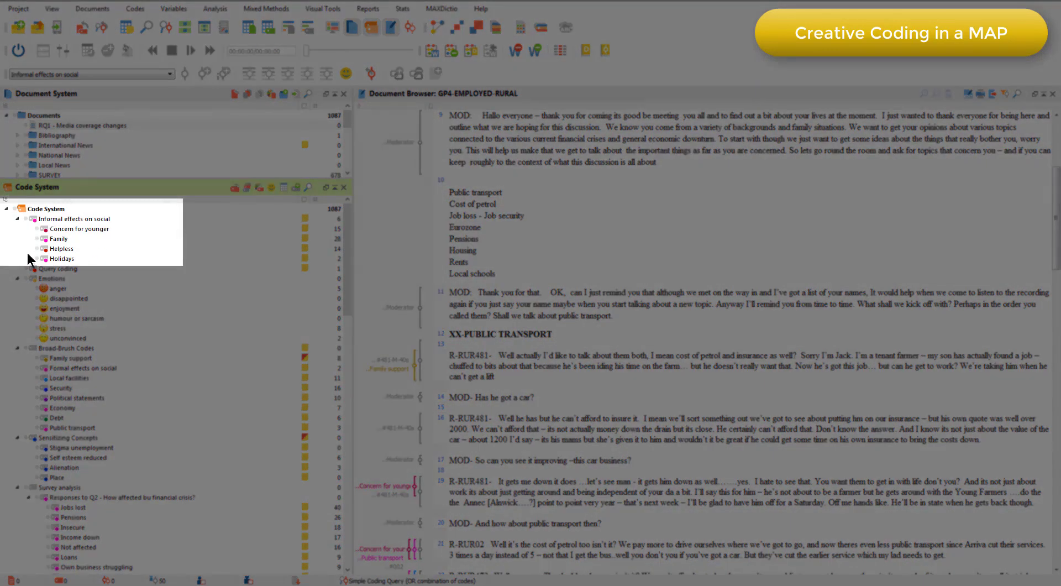
click(64, 219)
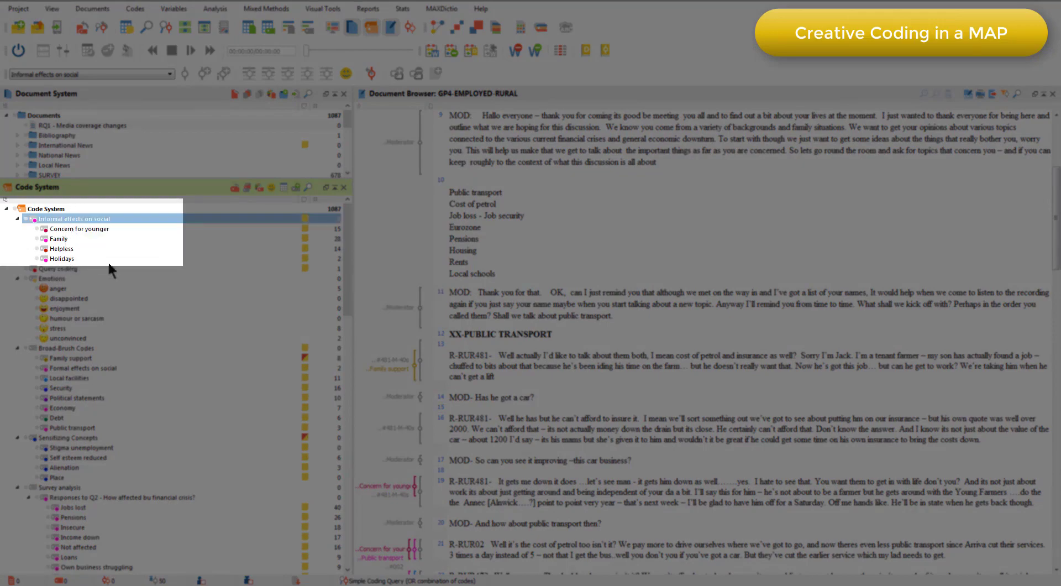